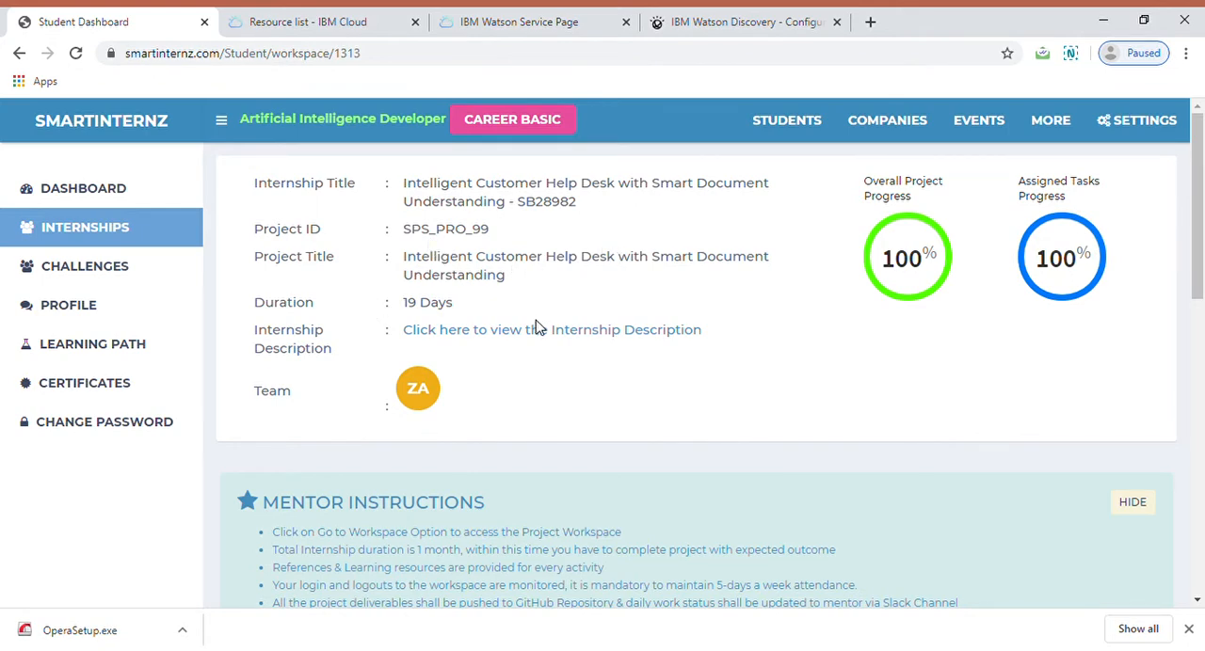
Step: Review the mentor instructions and the project description with its scope of work in the internship workspace
scroll(530, 438, "down", 5)
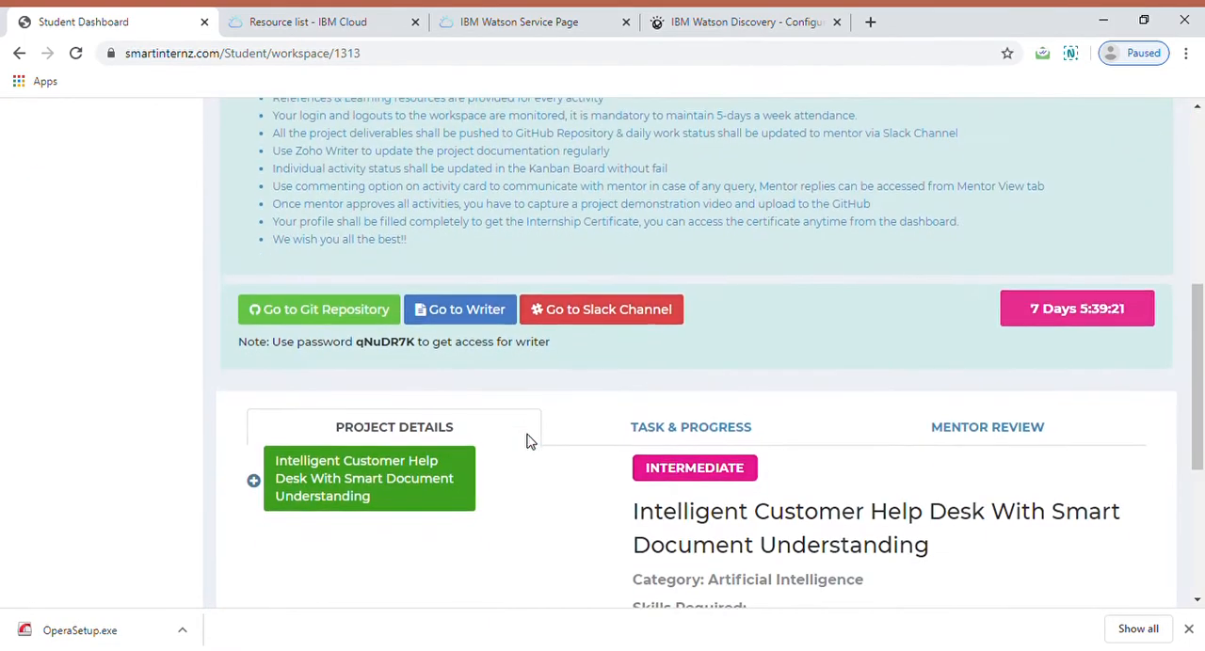
scroll(530, 441, "down", 2)
scroll(774, 516, "down", 2)
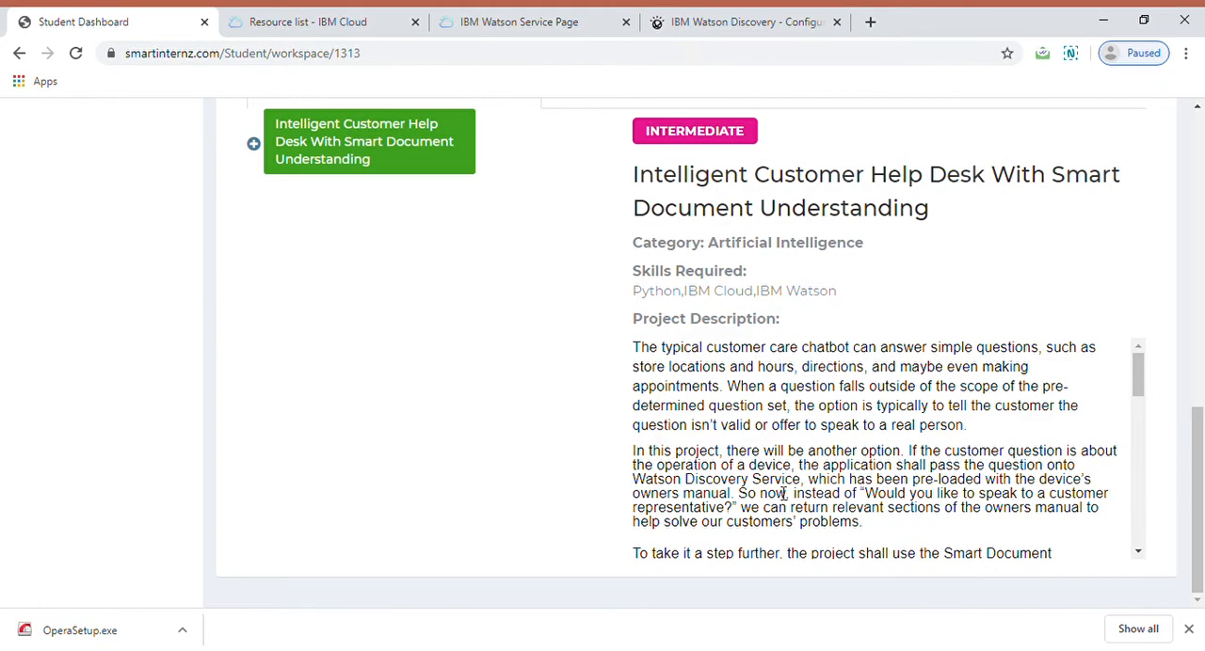
scroll(824, 445, "down", 8)
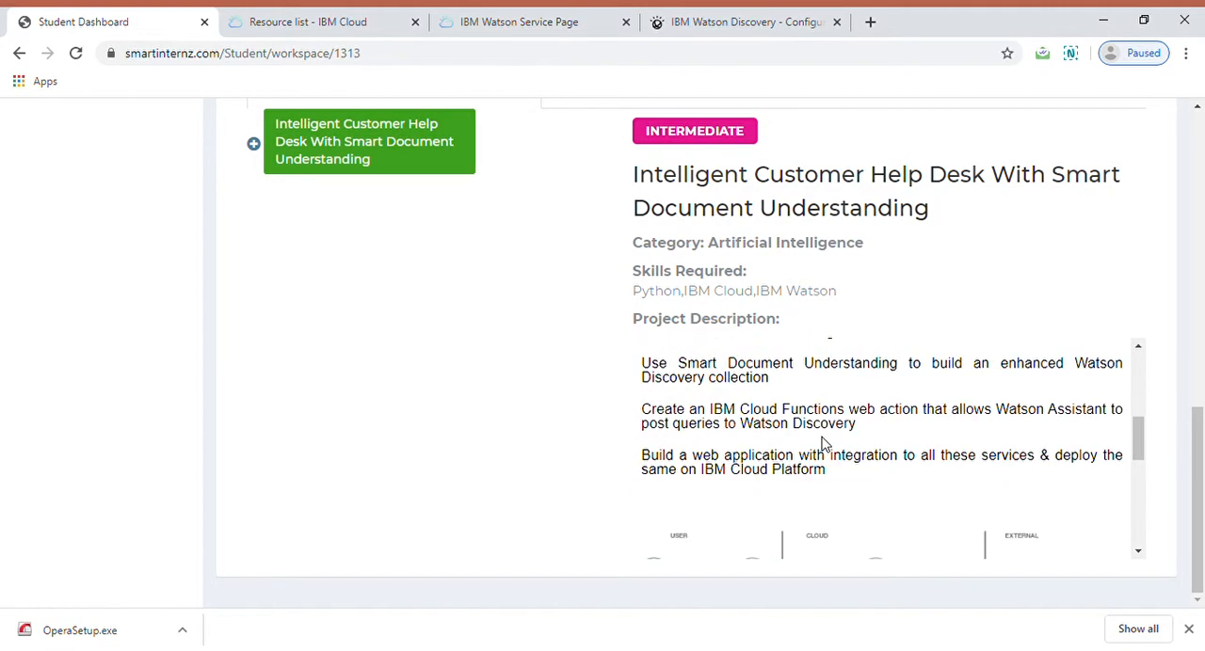
scroll(823, 444, "up", 6)
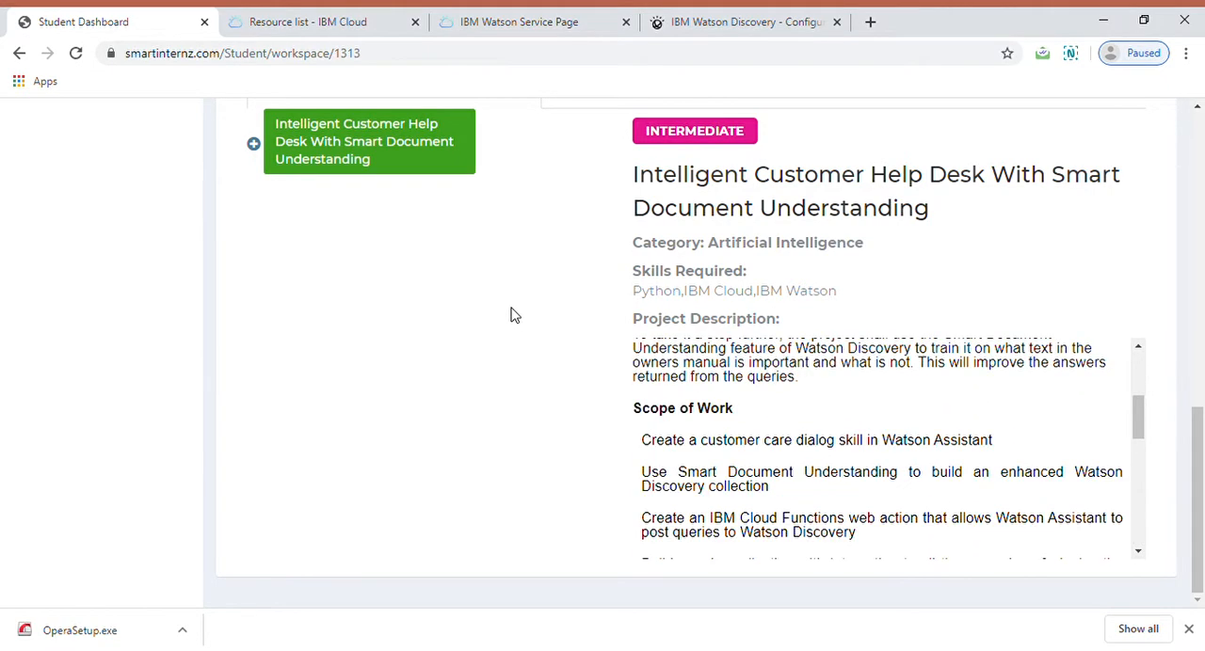
Step: Expand the project outline through Project Planning & Kickoff to Project Scope, Schedule, Team & Deliverables and open the Project Kickoff Template
scroll(471, 316, "up", 2)
left_click(254, 329)
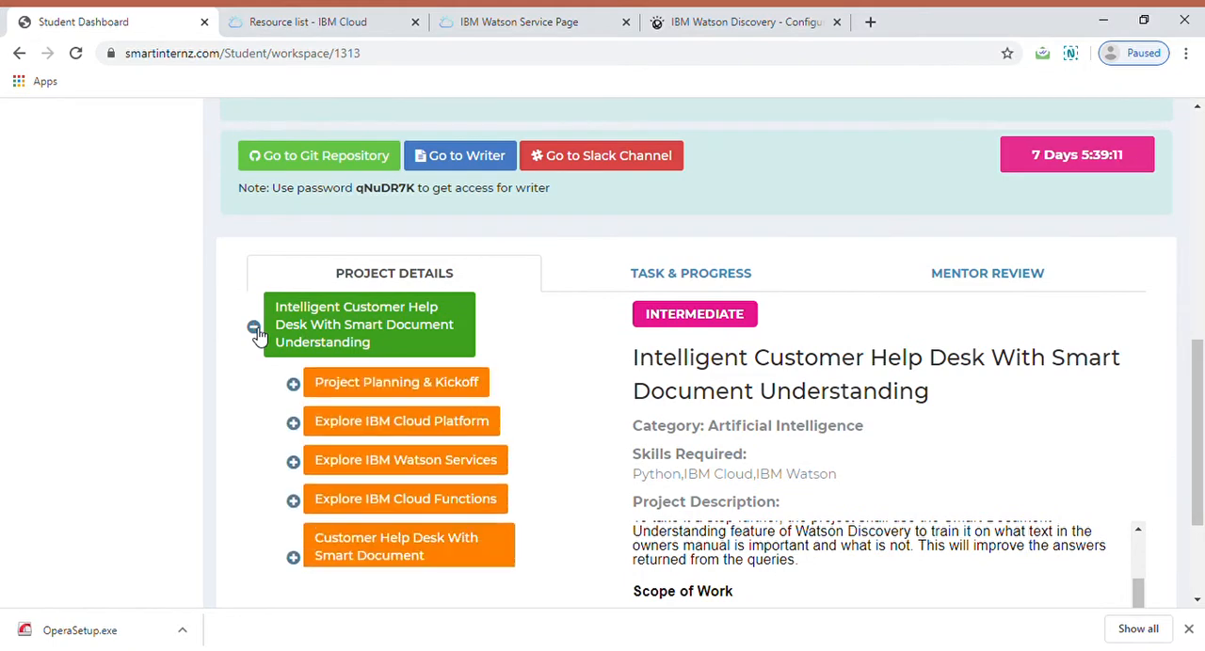
left_click(293, 384)
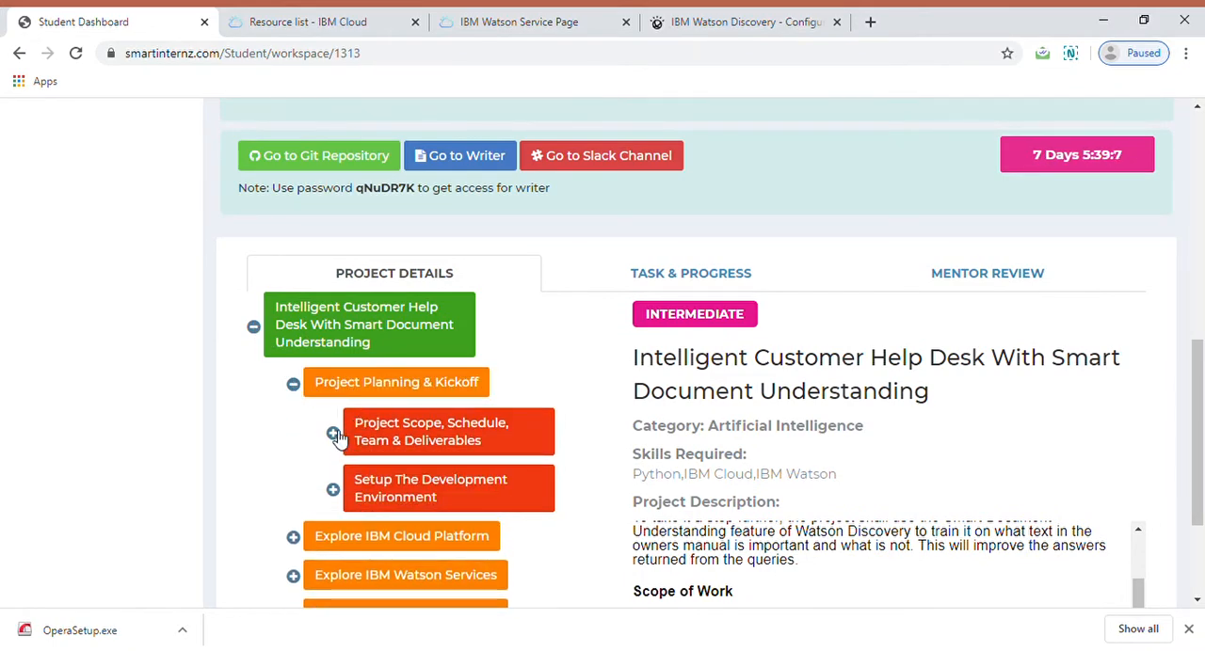
left_click(332, 433)
scroll(581, 280, "down", 1)
scroll(580, 280, "down", 1)
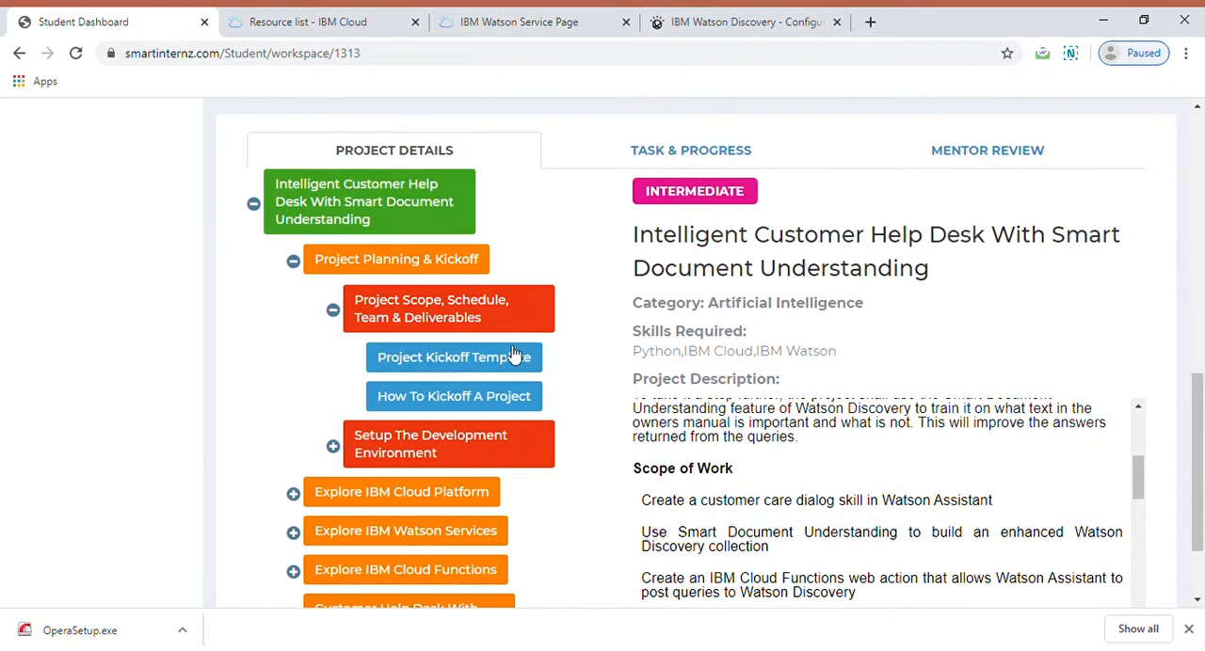
left_click(498, 366)
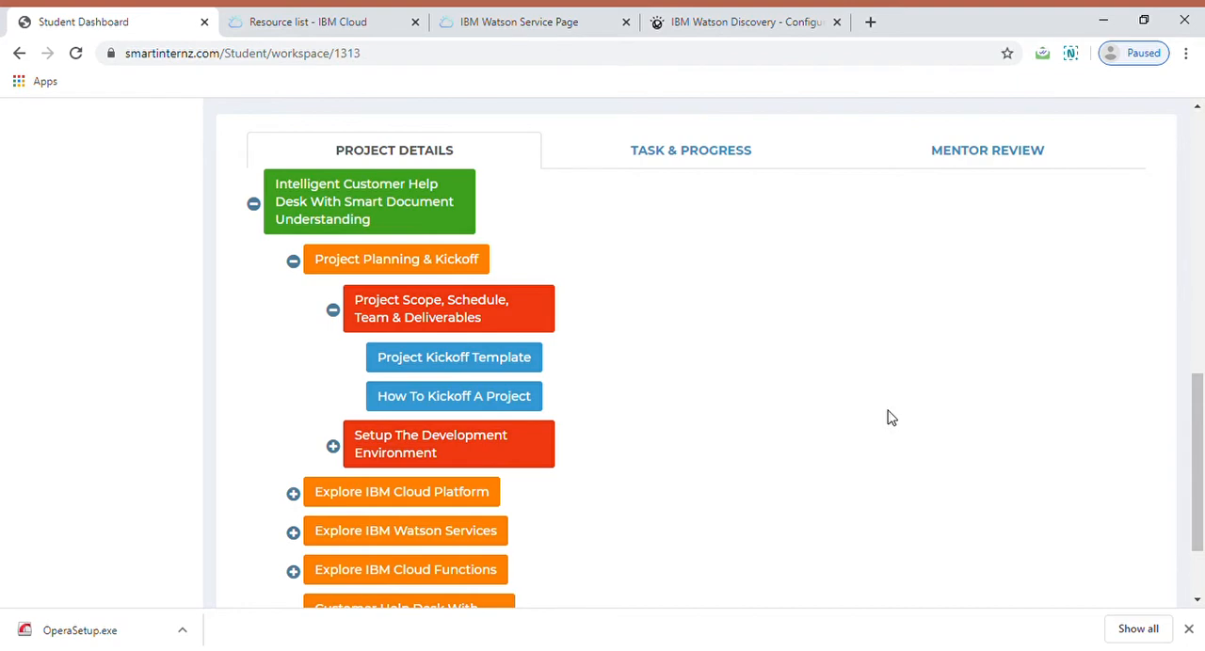
scroll(891, 418, "up", 8)
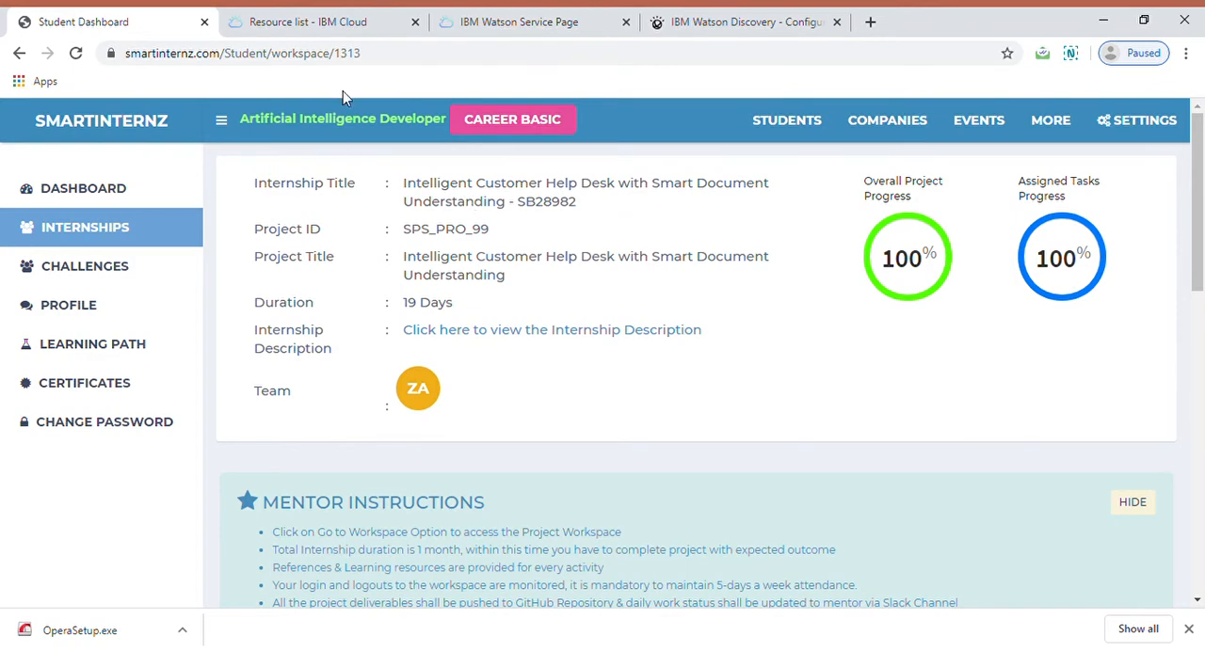
Step: Switch to the IBM Cloud resource list and look through the provisioned services
left_click(345, 30)
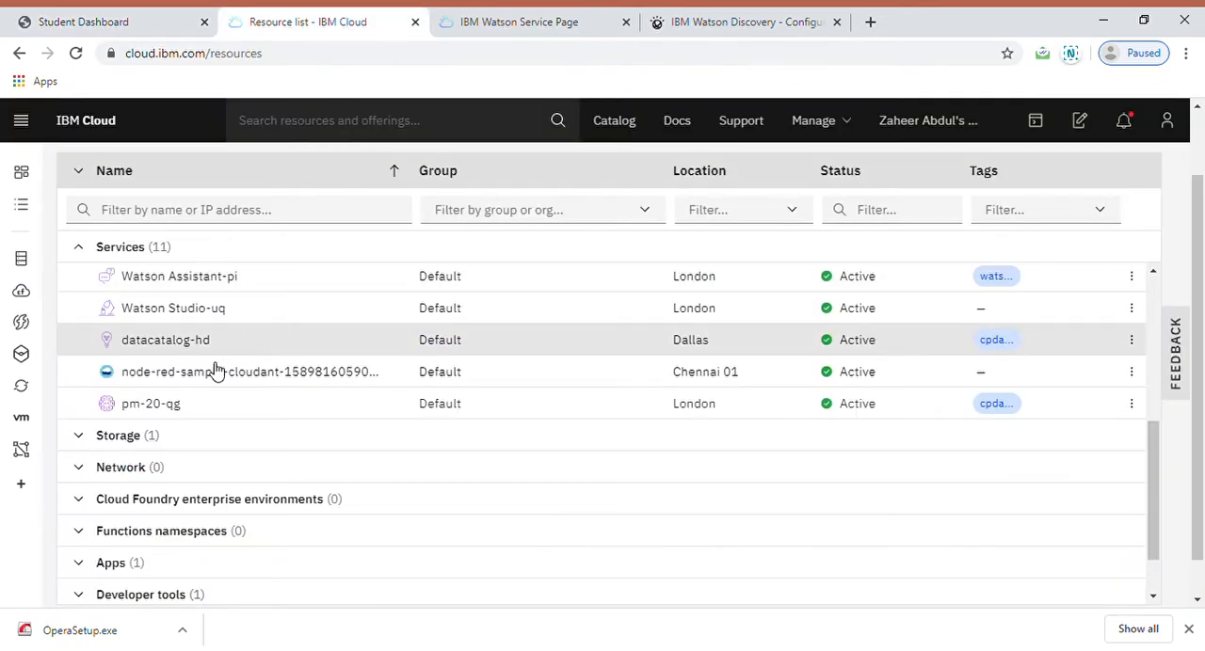
scroll(460, 490, "up", 3)
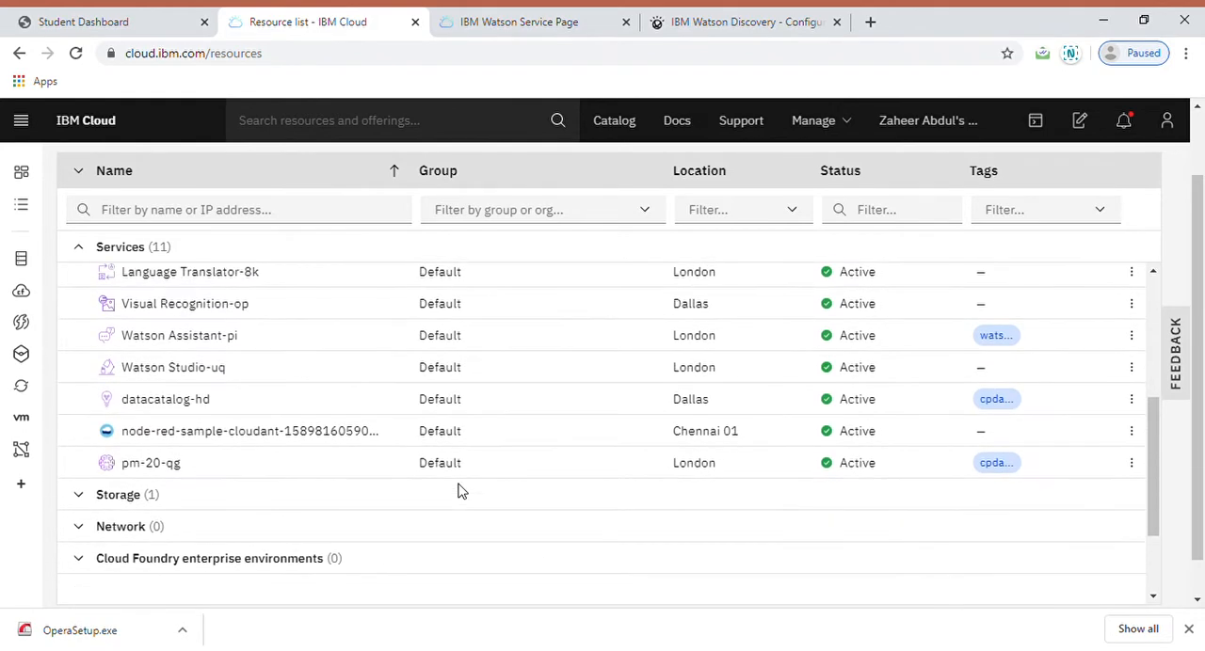
scroll(460, 491, "up", 1)
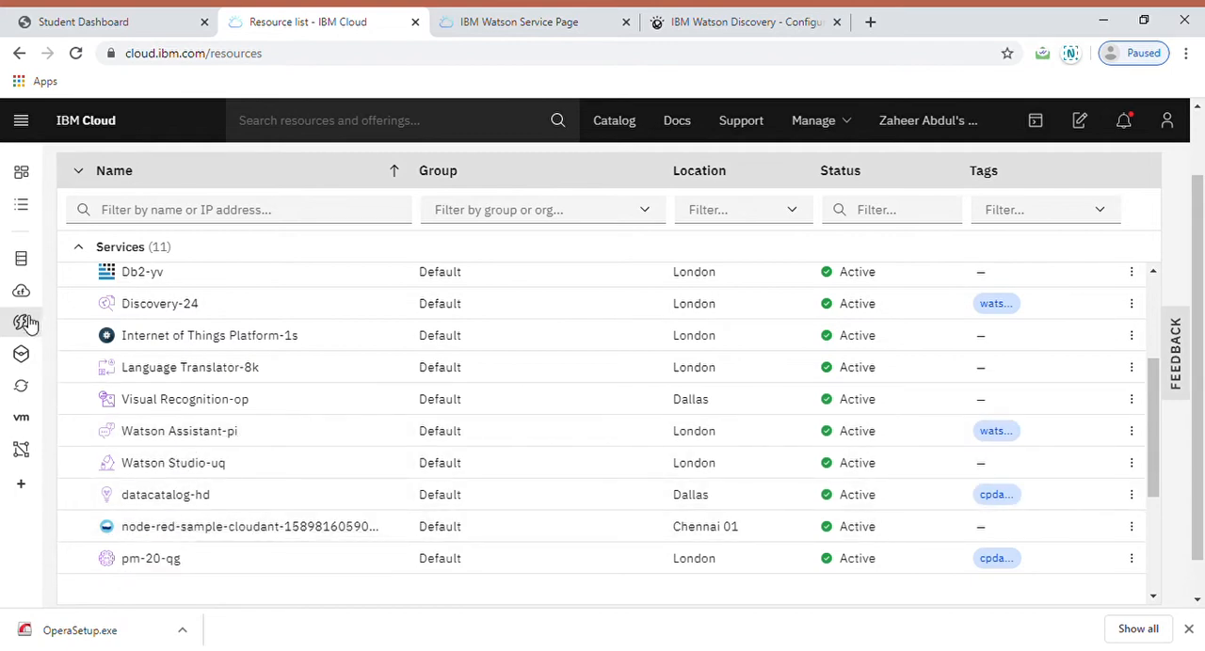
Step: View the Discovery-24 service page, then examine the Owners Manual collection's identified fields, indexed fields and document splitting settings in Watson Discovery
left_click(499, 23)
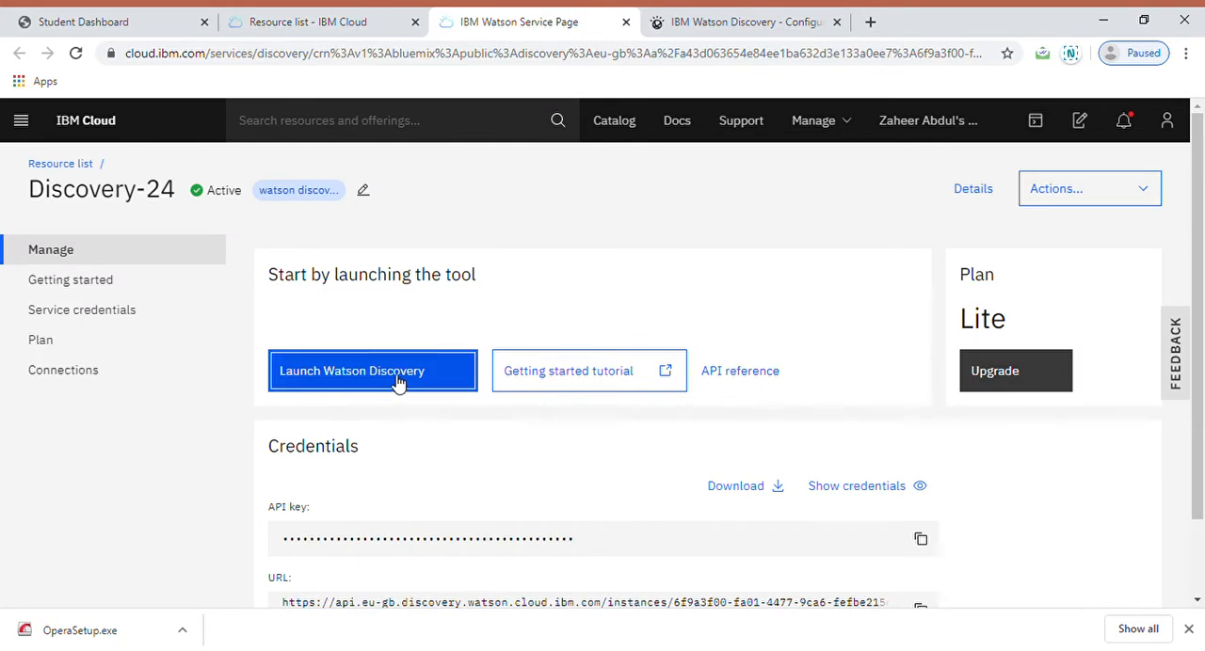
left_click(734, 26)
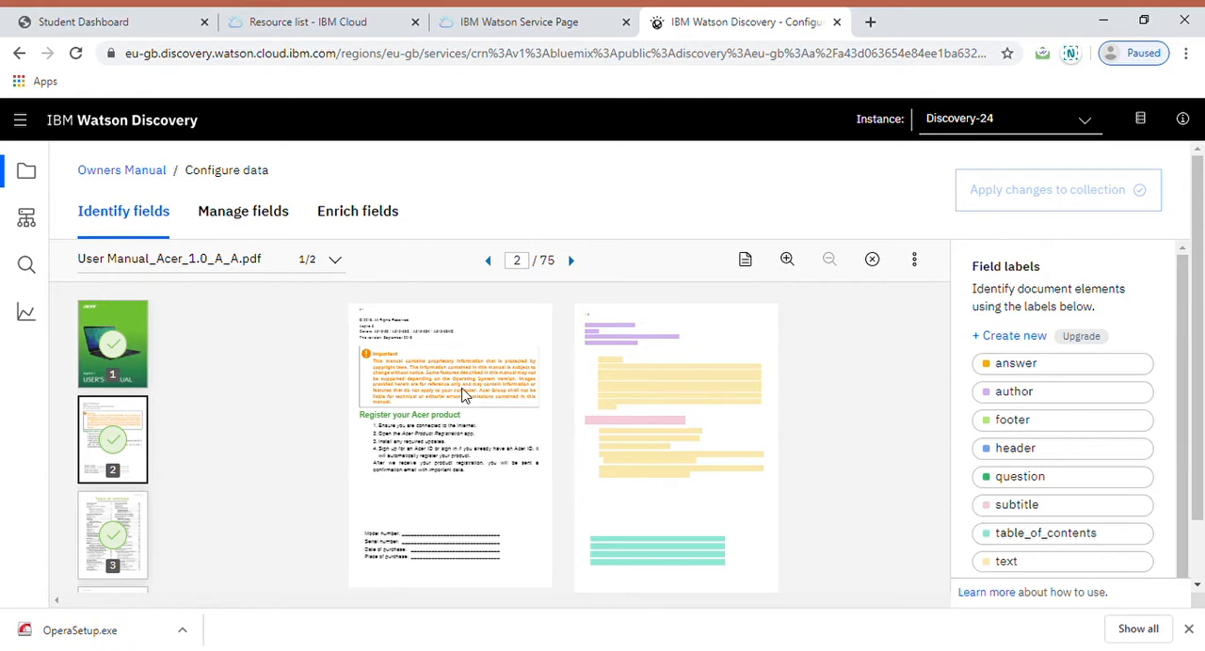
left_click(218, 216)
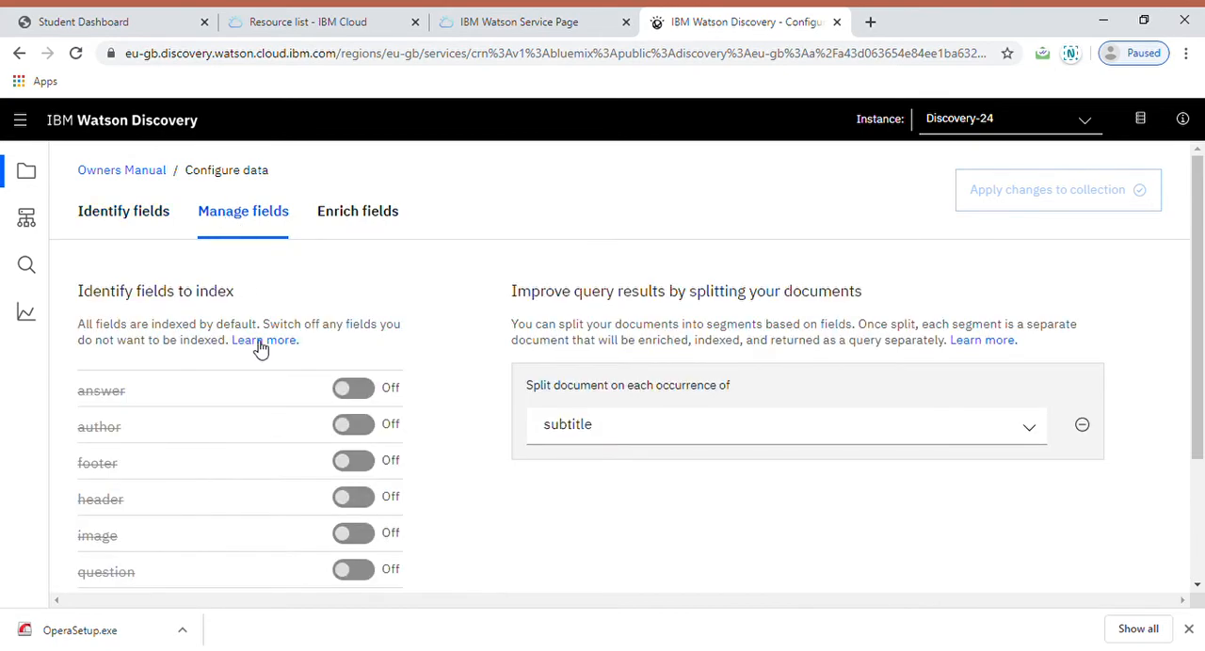
scroll(258, 342, "down", 2)
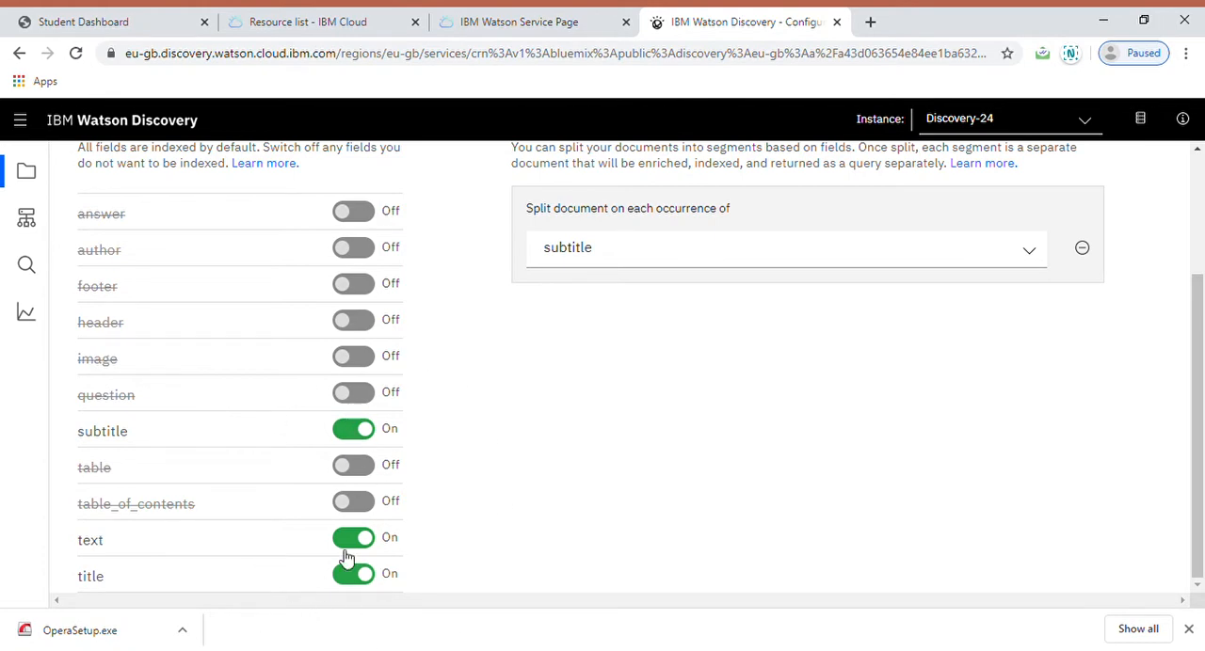
scroll(405, 488, "up", 3)
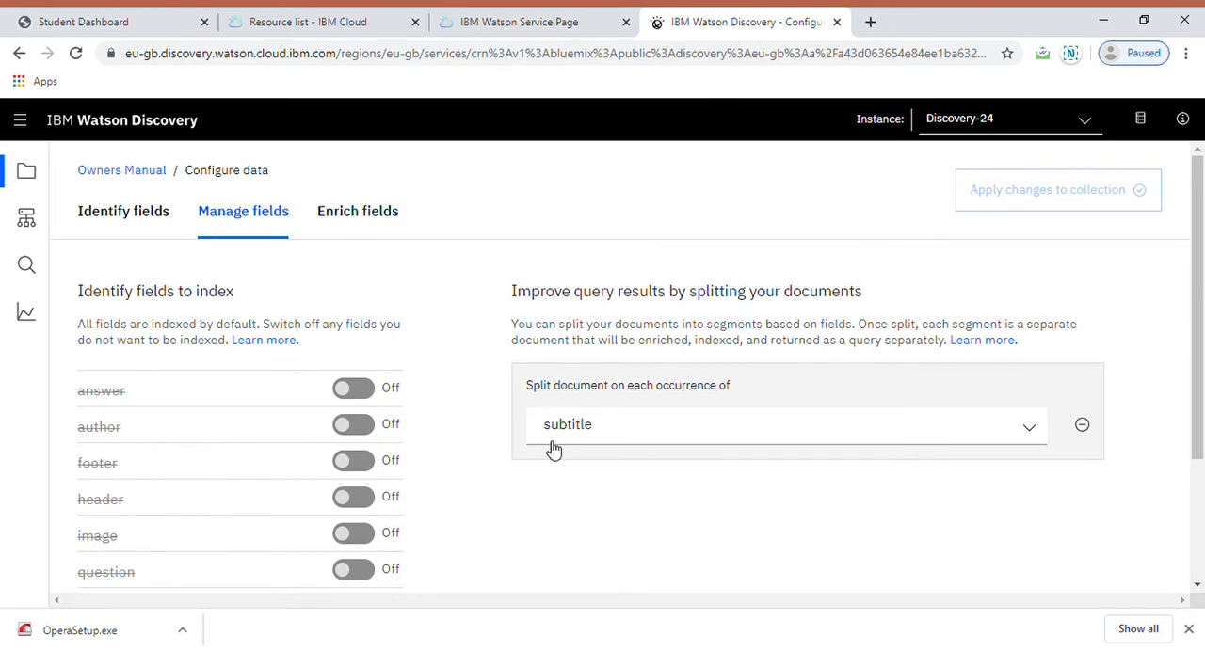
Step: Go to the Owners Manual collection's overview and open the query builder for a custom query
left_click(118, 171)
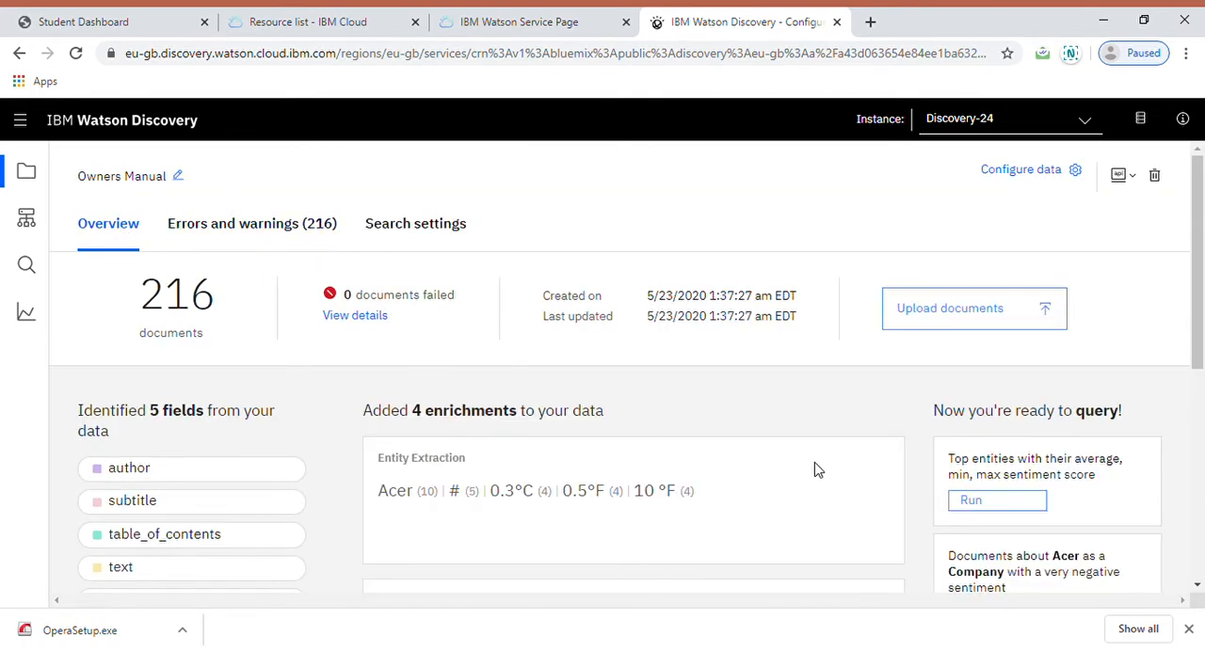
scroll(820, 451, "down", 5)
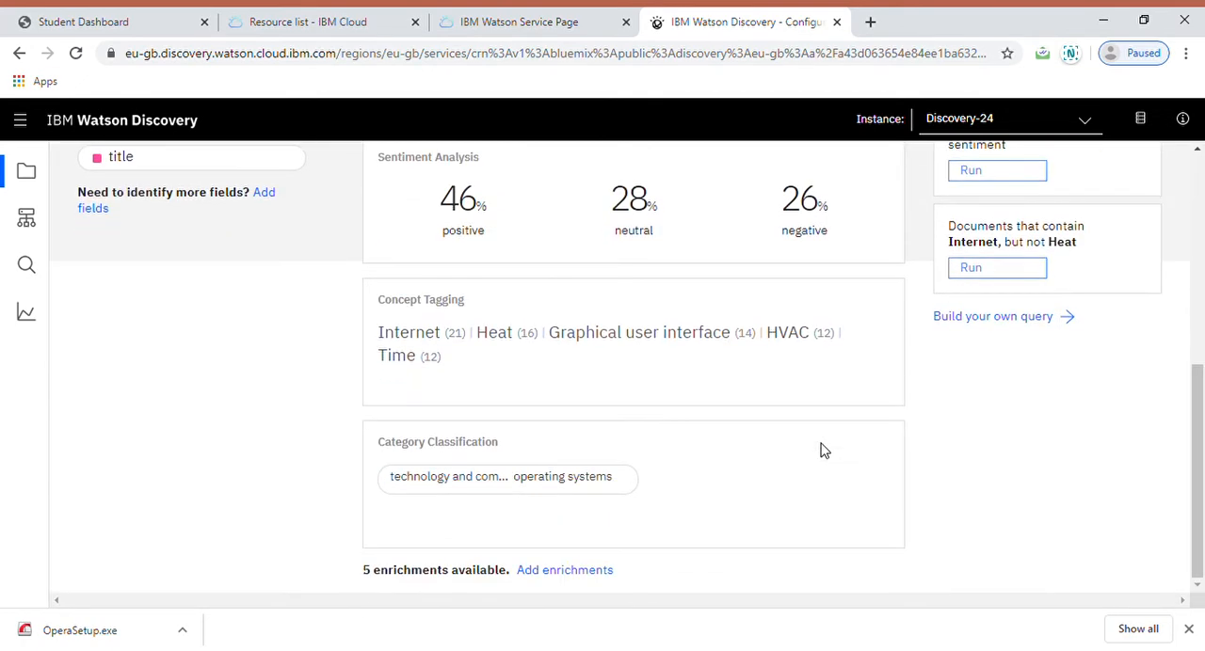
left_click(968, 318)
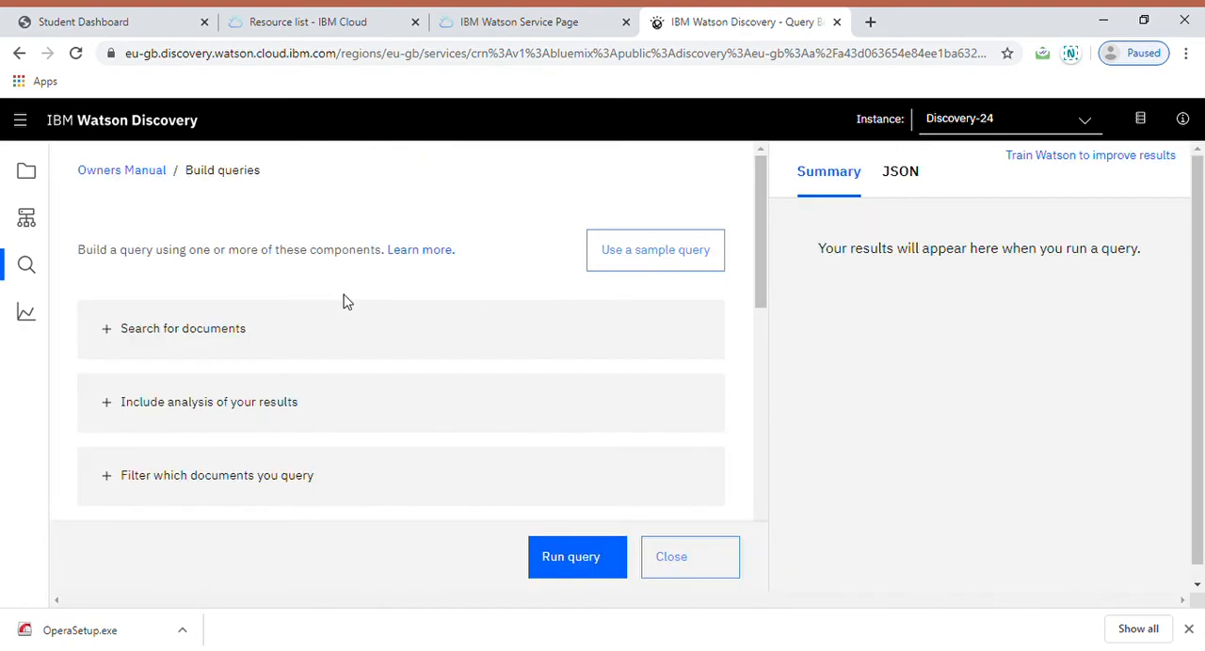
Step: Run a natural language document search for "usb ports" on the Owners Manual collection
left_click(200, 342)
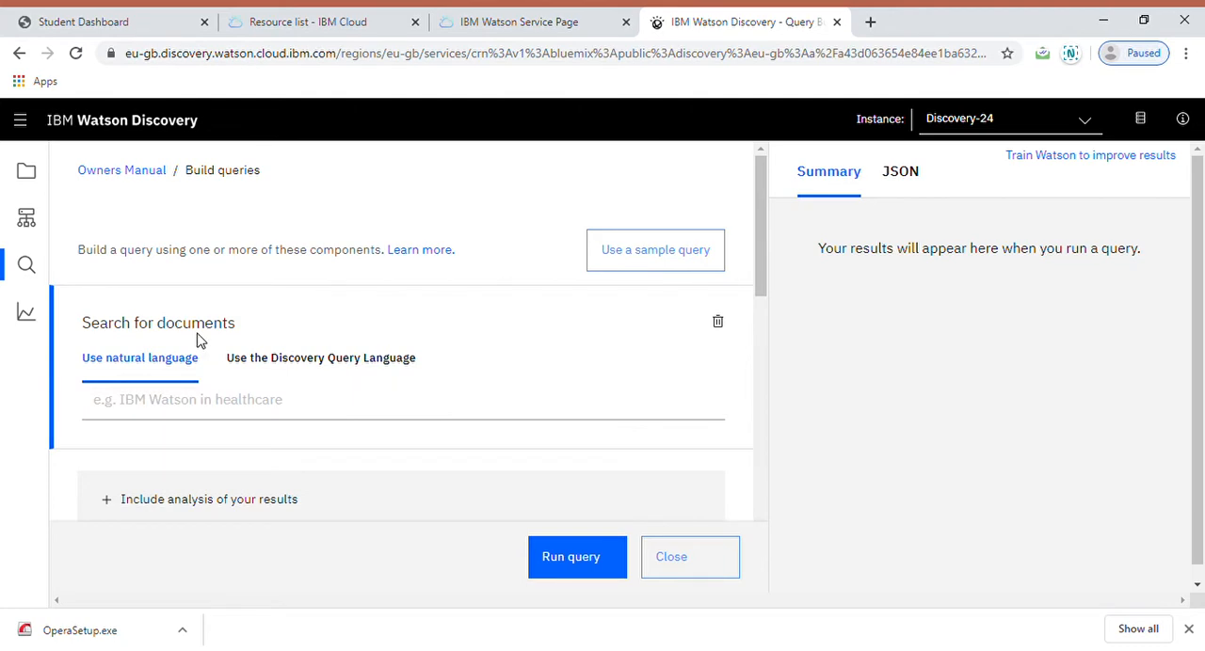
left_click(194, 418)
type("usb ports")
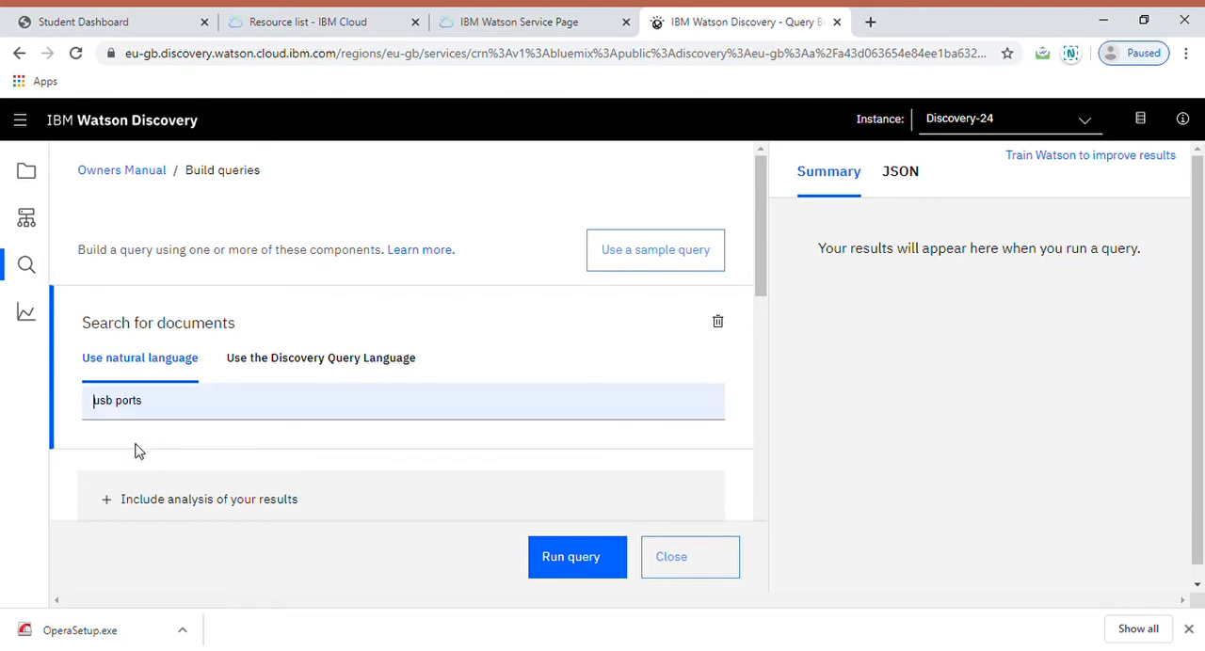
left_click(554, 559)
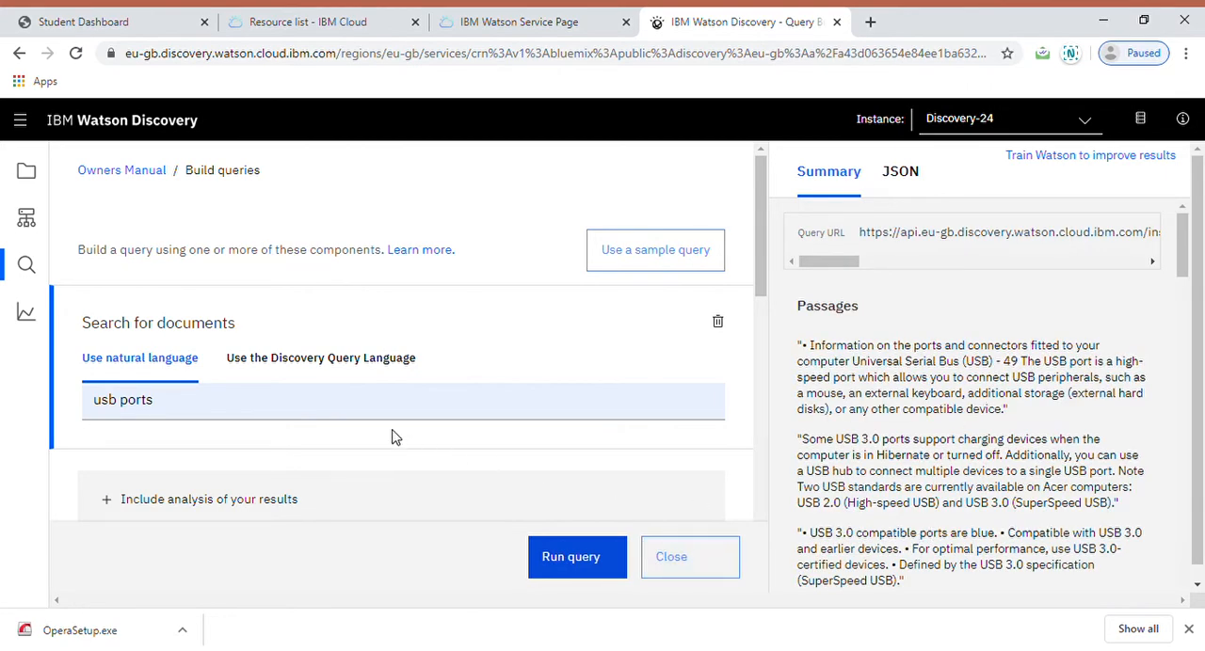
Step: Replace the search text with "computer security", run the query and read through the returned passages
left_click(191, 418)
key("BackSpace")
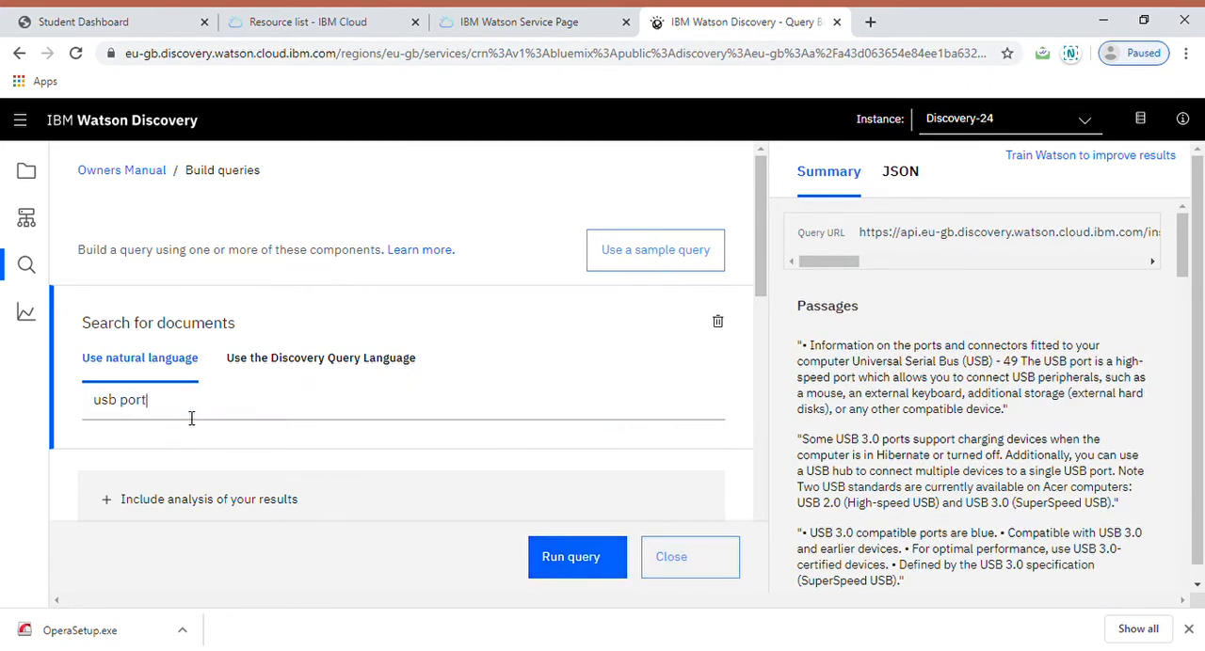
key("BackSpace")
key("BackSpace")
key("BackSpace")
key("BackSpace")
key("BackSpace")
key("BackSpace")
key("BackSpace")
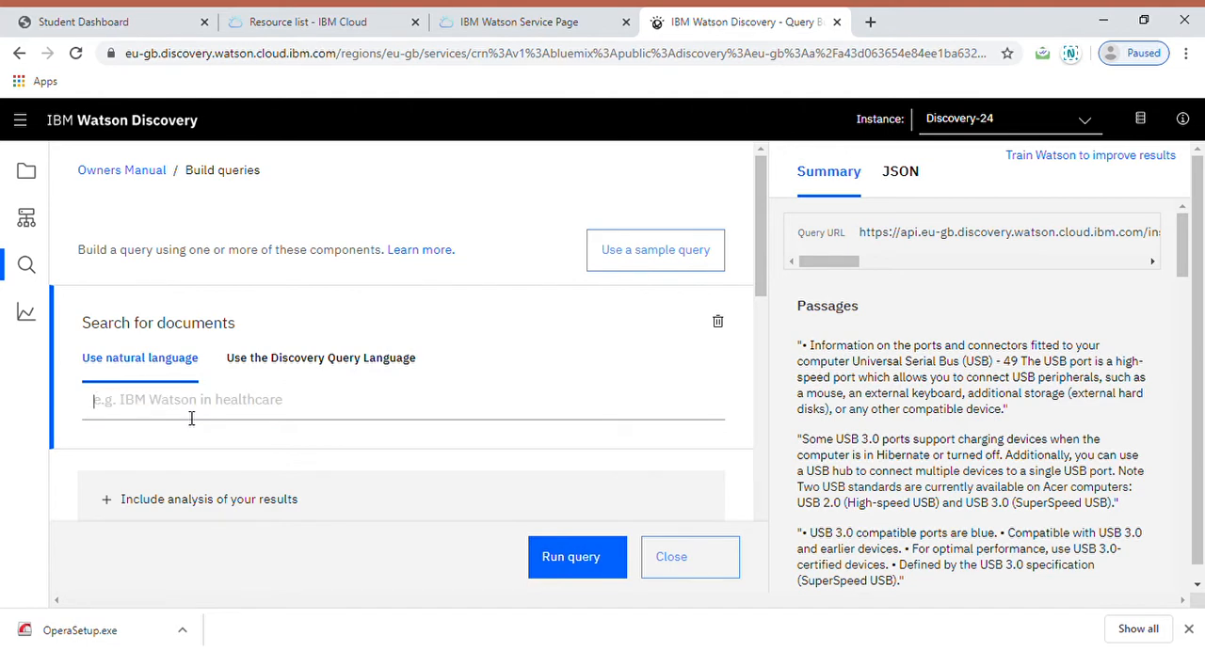
type("computer security")
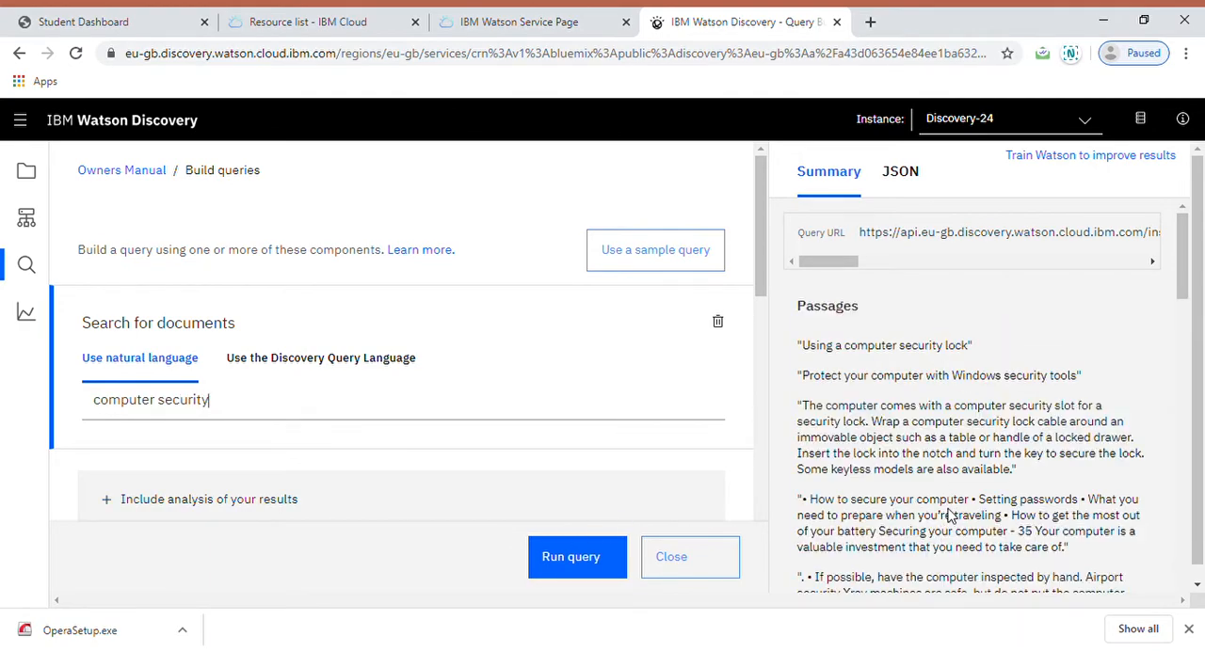
scroll(951, 516, "down", 1)
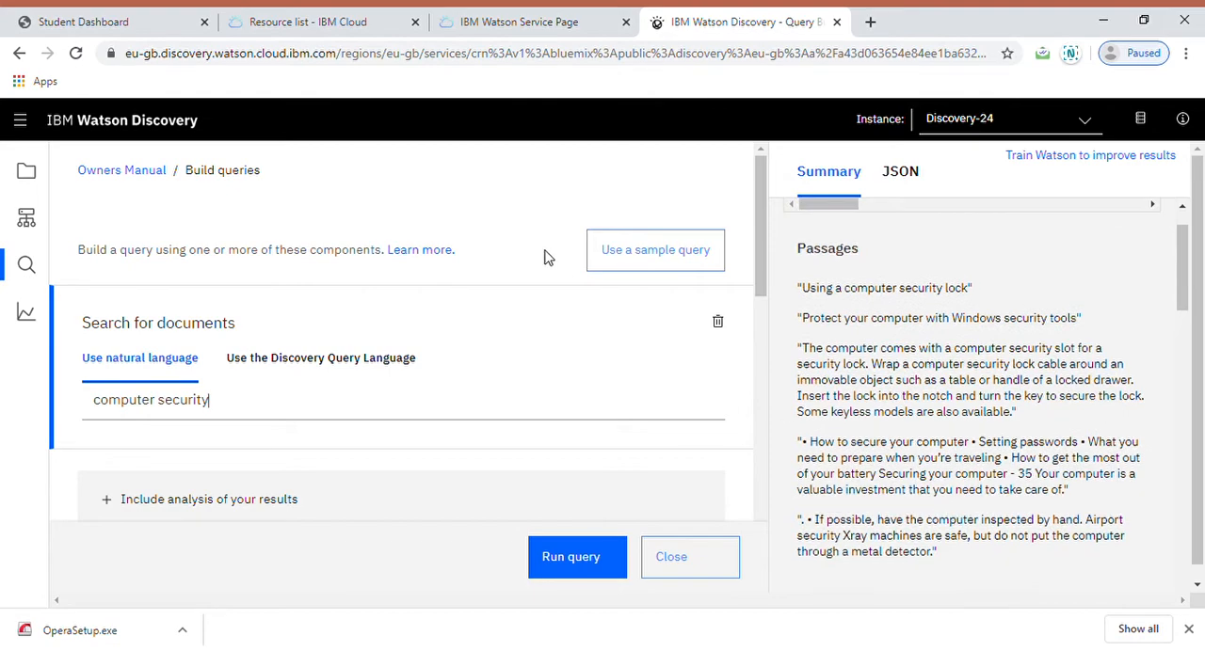
Step: Return to the IBM Cloud resource list, open Cloud Functions and show its list of actions
left_click(313, 19)
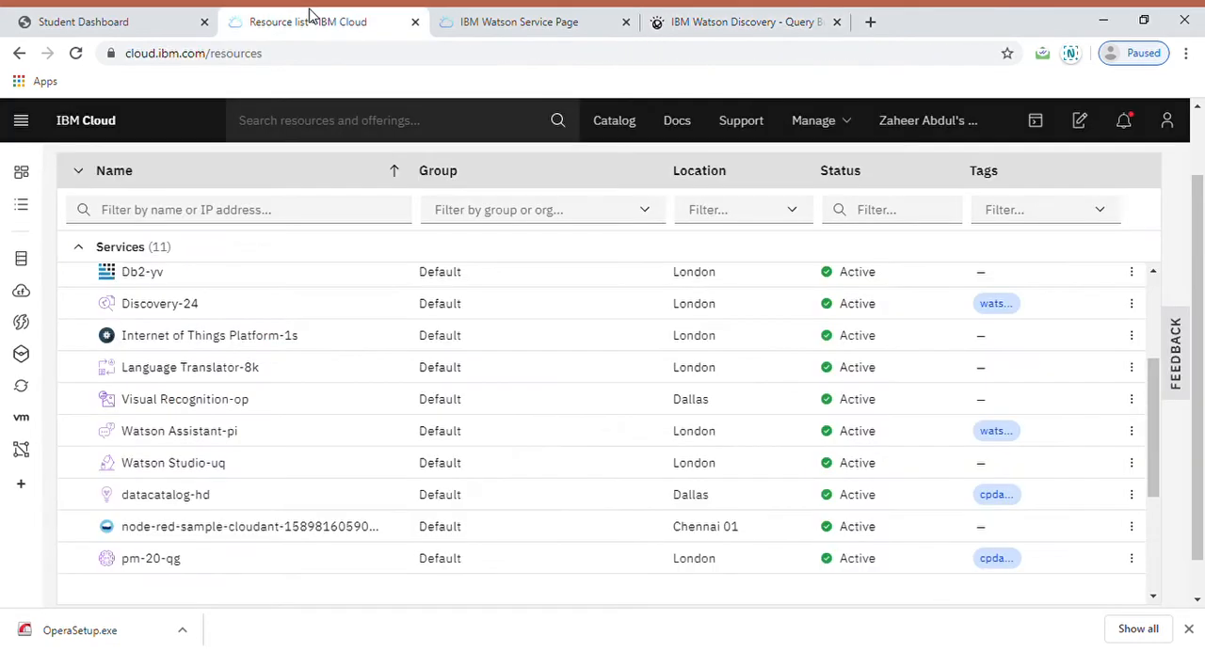
left_click(23, 324)
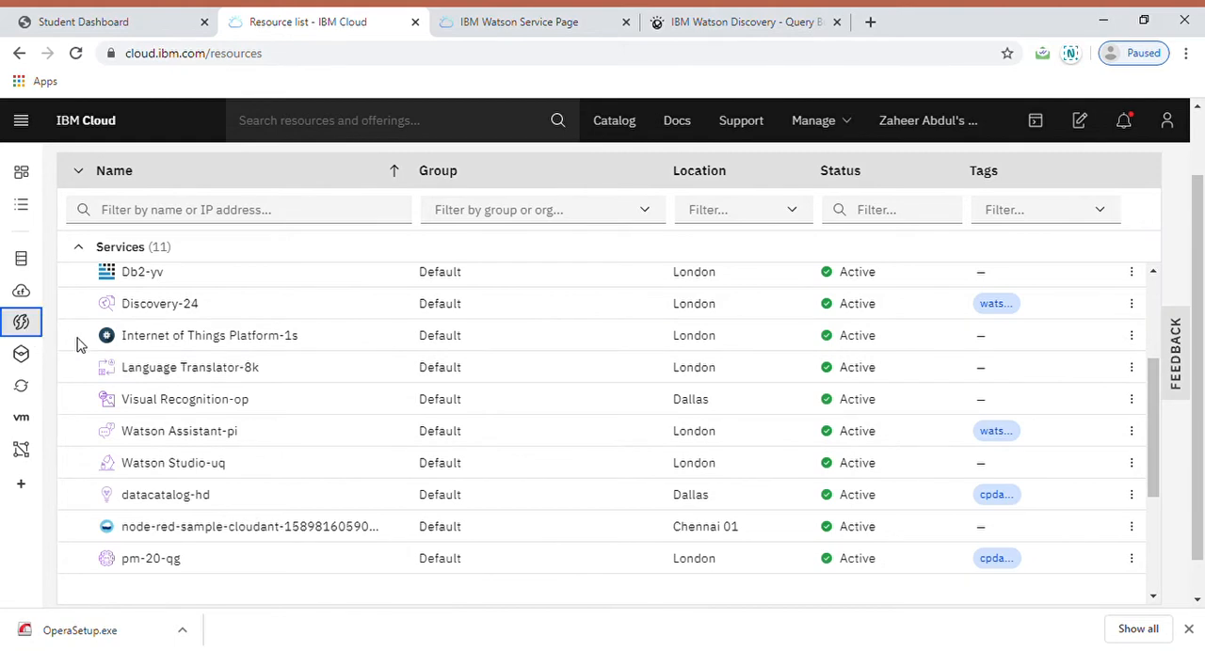
left_click(494, 21)
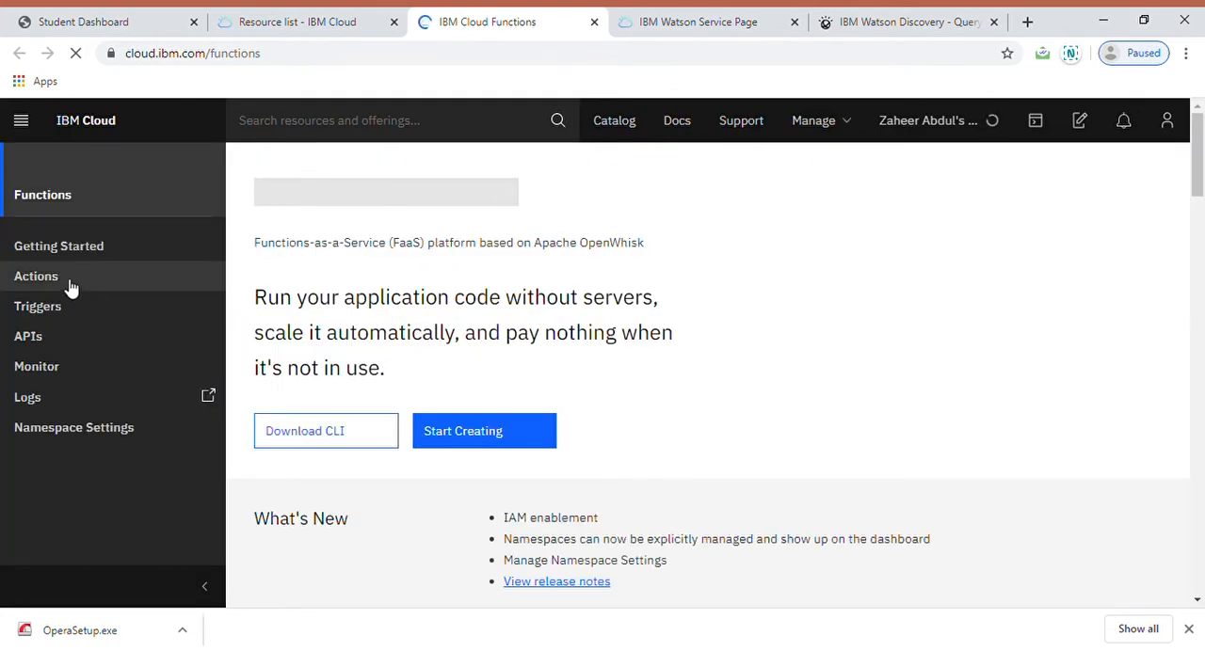
left_click(71, 285)
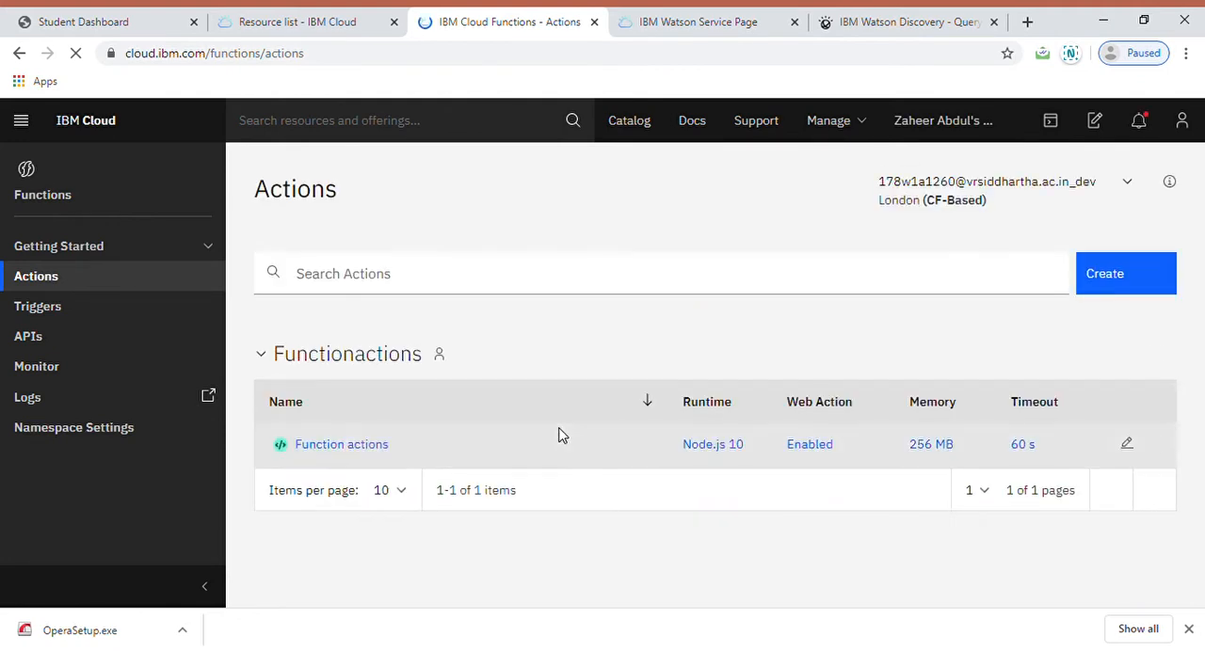
Step: Open the Function actions web action, read through its Node.js code and display its parameters
left_click(354, 451)
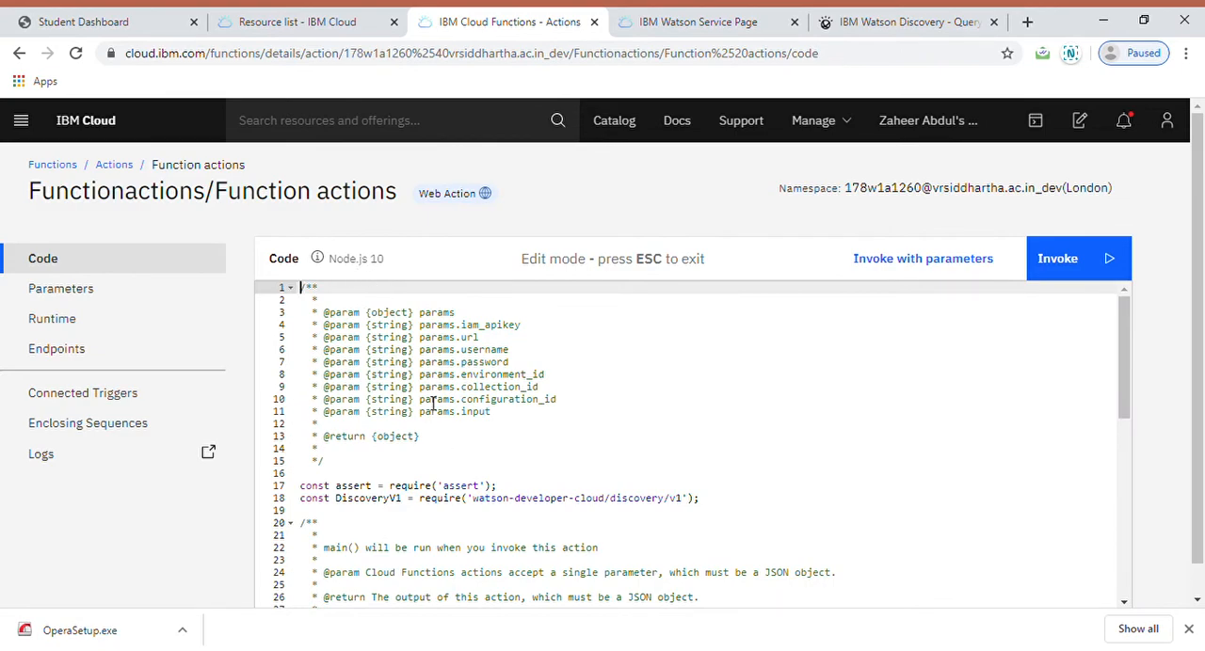
scroll(440, 428, "down", 5)
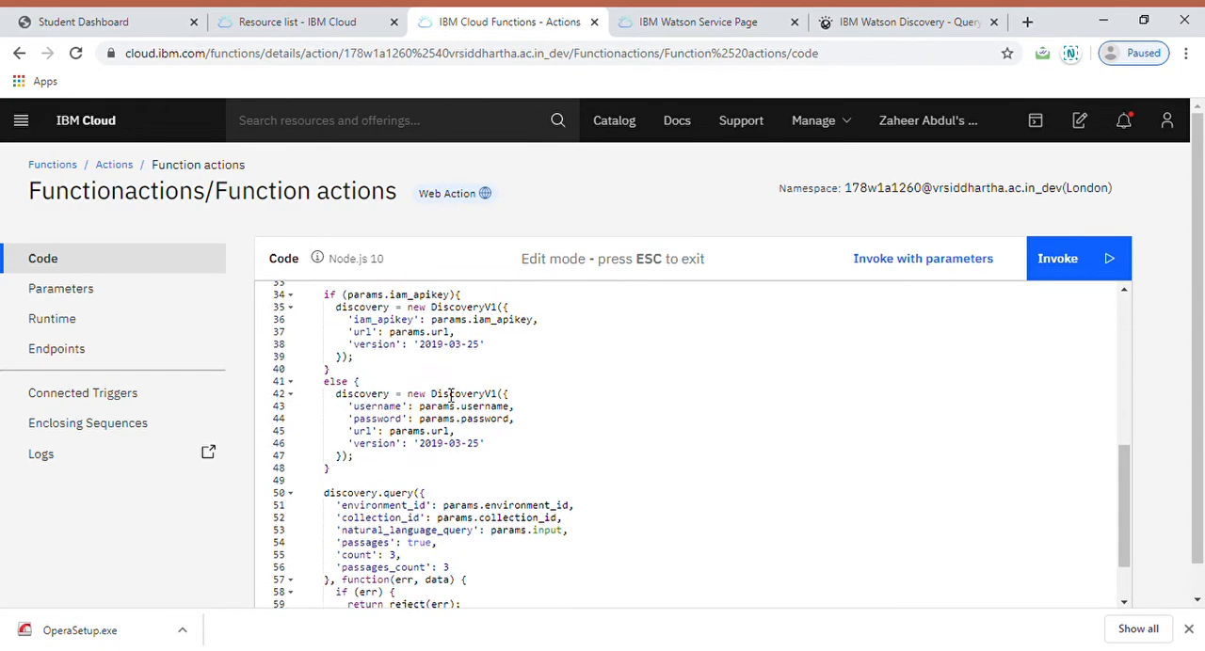
scroll(451, 396, "down", 1)
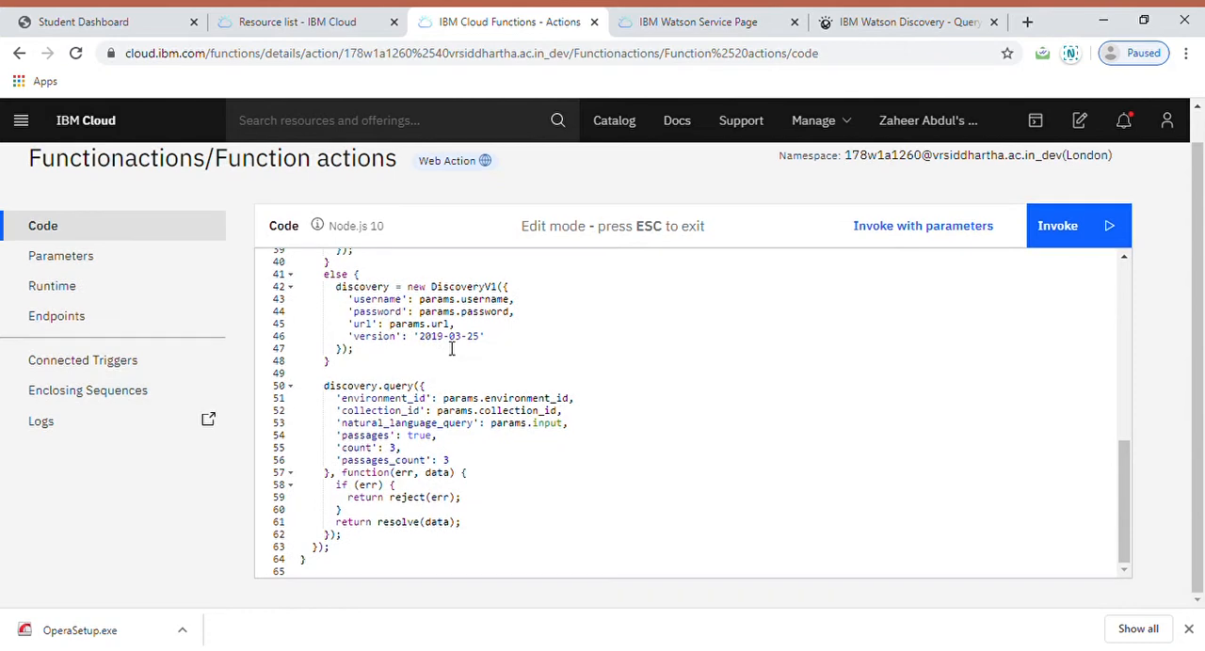
left_click(75, 271)
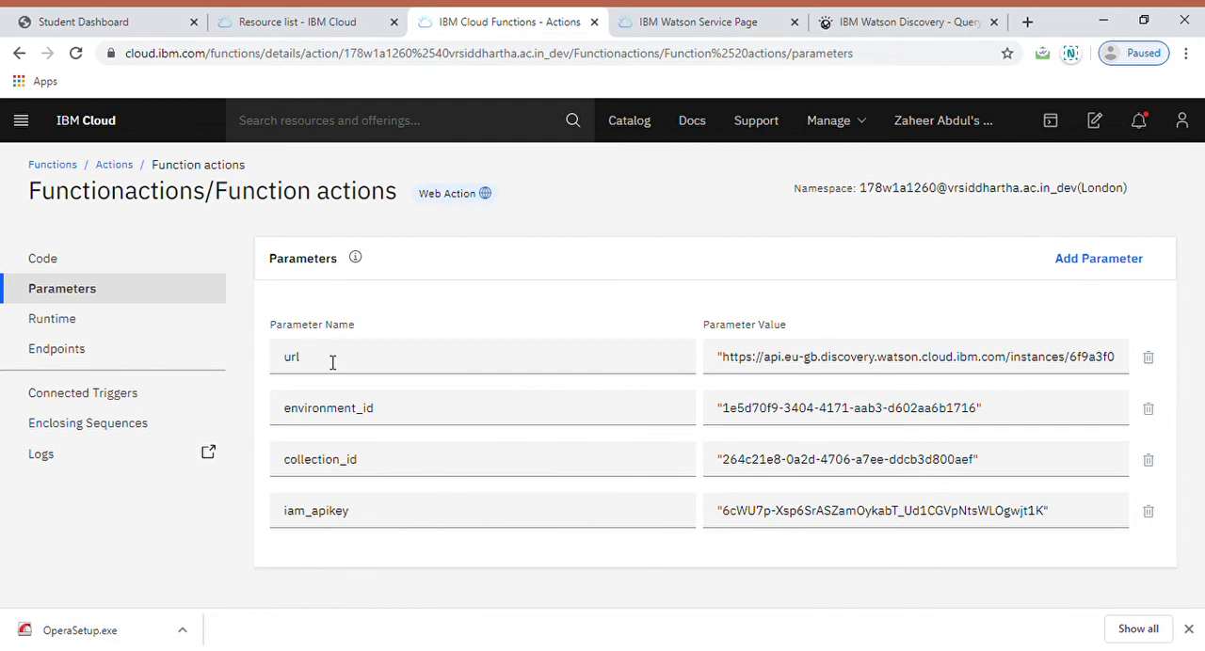
Step: Review the action's runtime settings and its web action endpoint
left_click(128, 323)
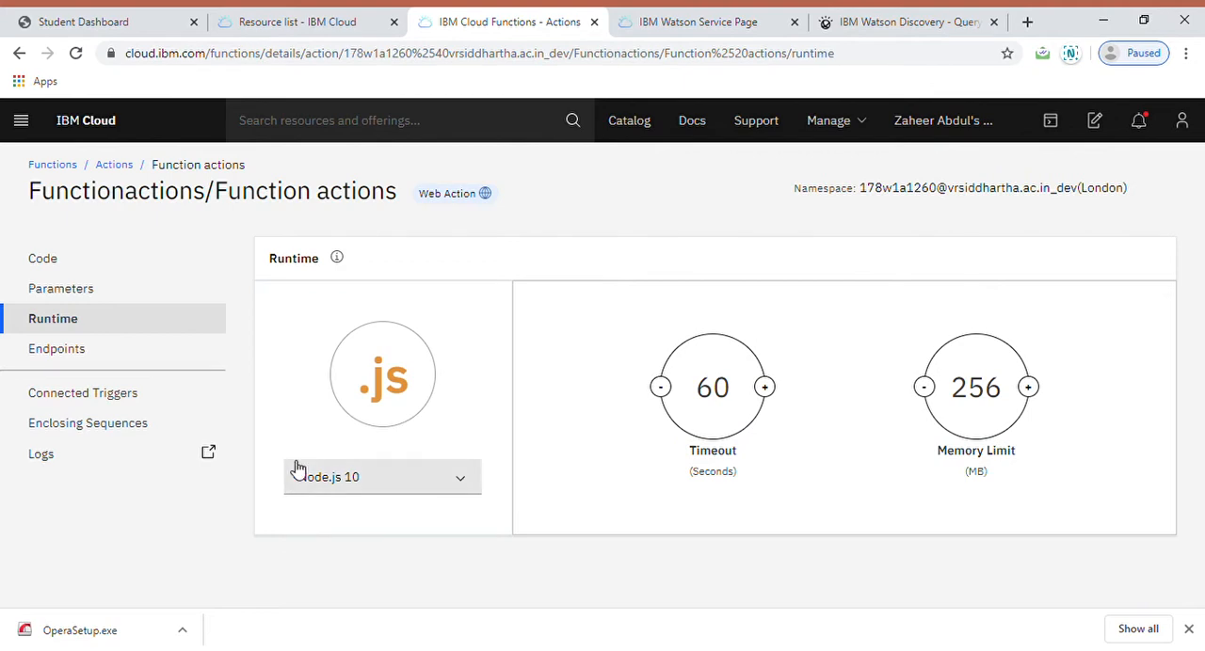
left_click(137, 357)
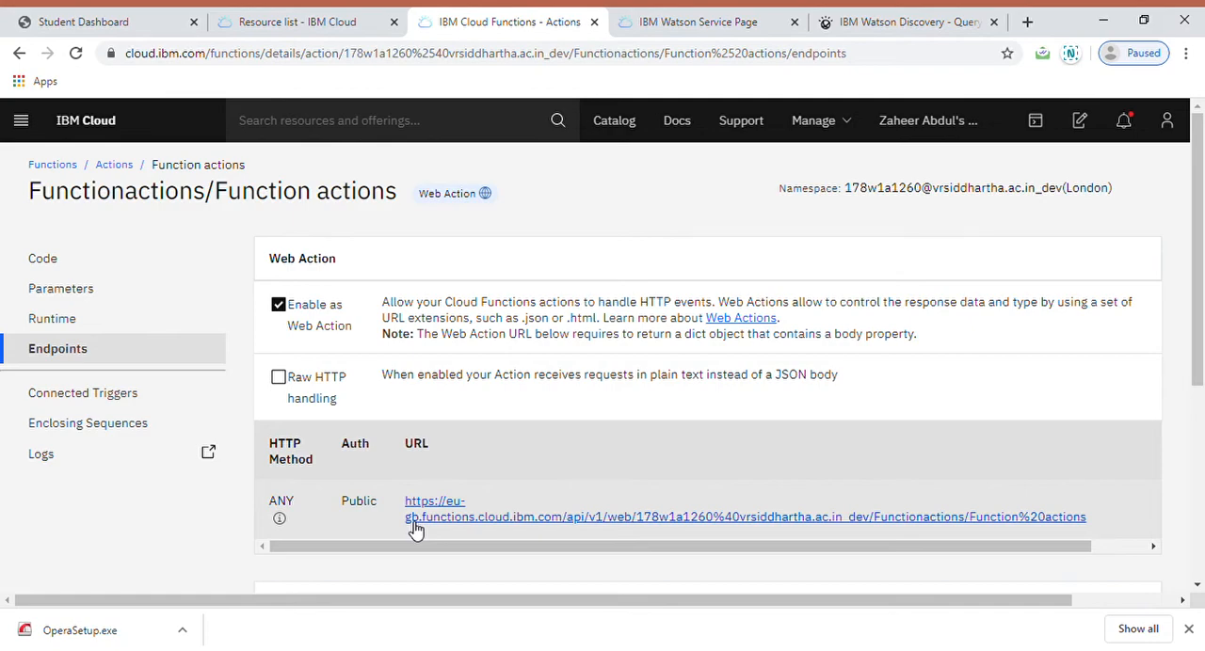
Step: From the IBM Cloud resource list, launch the Watson Assistant-pi service and open the Chatbot skill of the AI Chatbot assistant
left_click(297, 19)
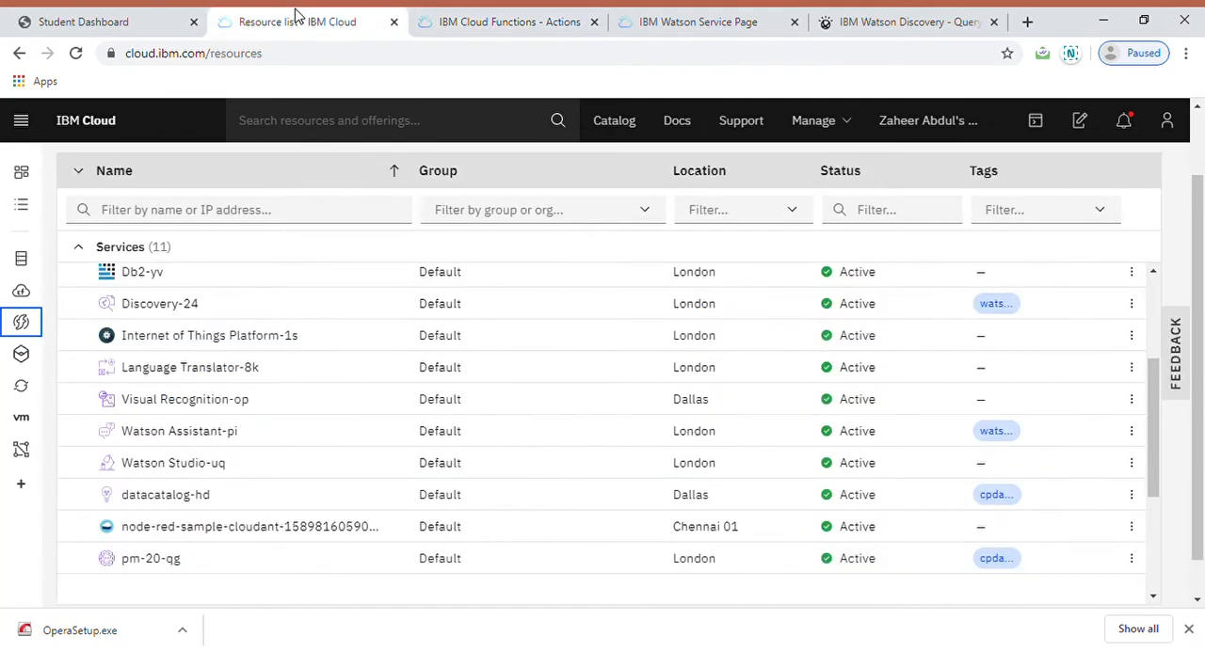
left_click(183, 437)
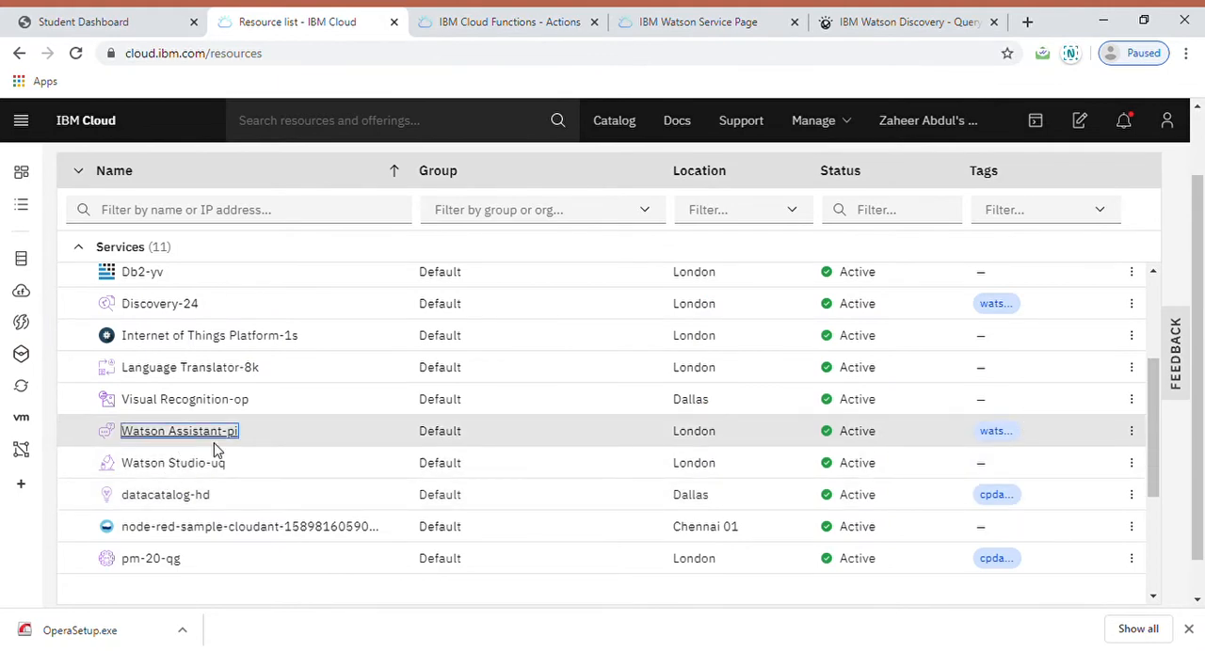
left_click(570, 18)
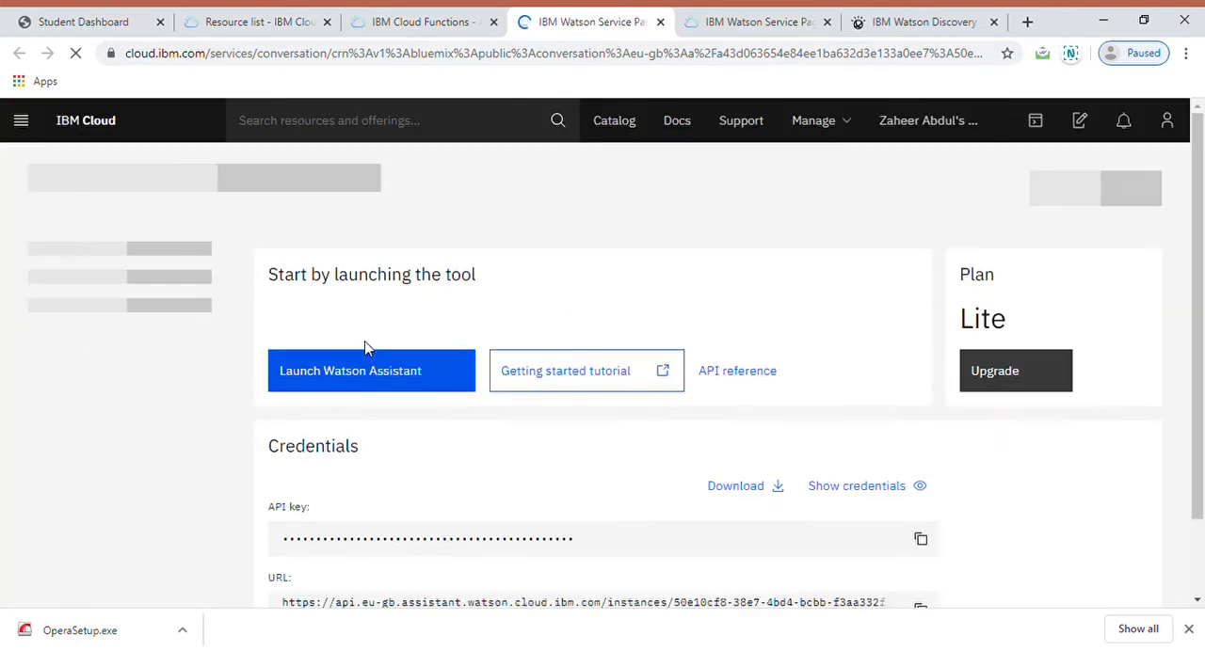
left_click(366, 369)
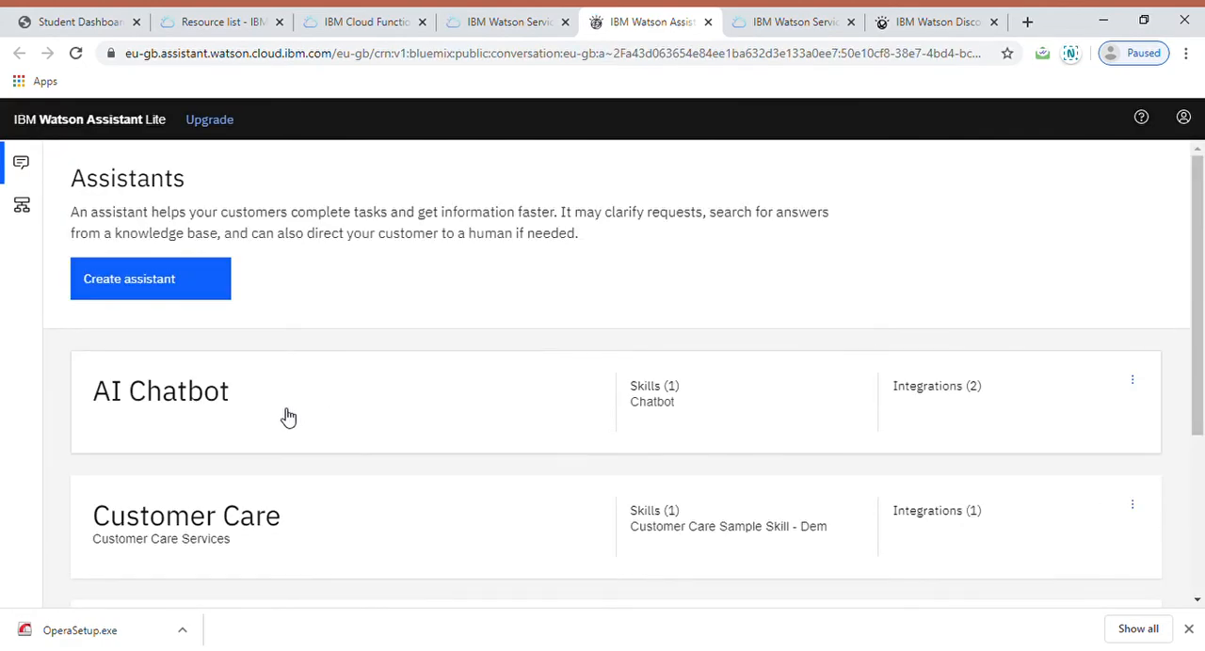
left_click(288, 417)
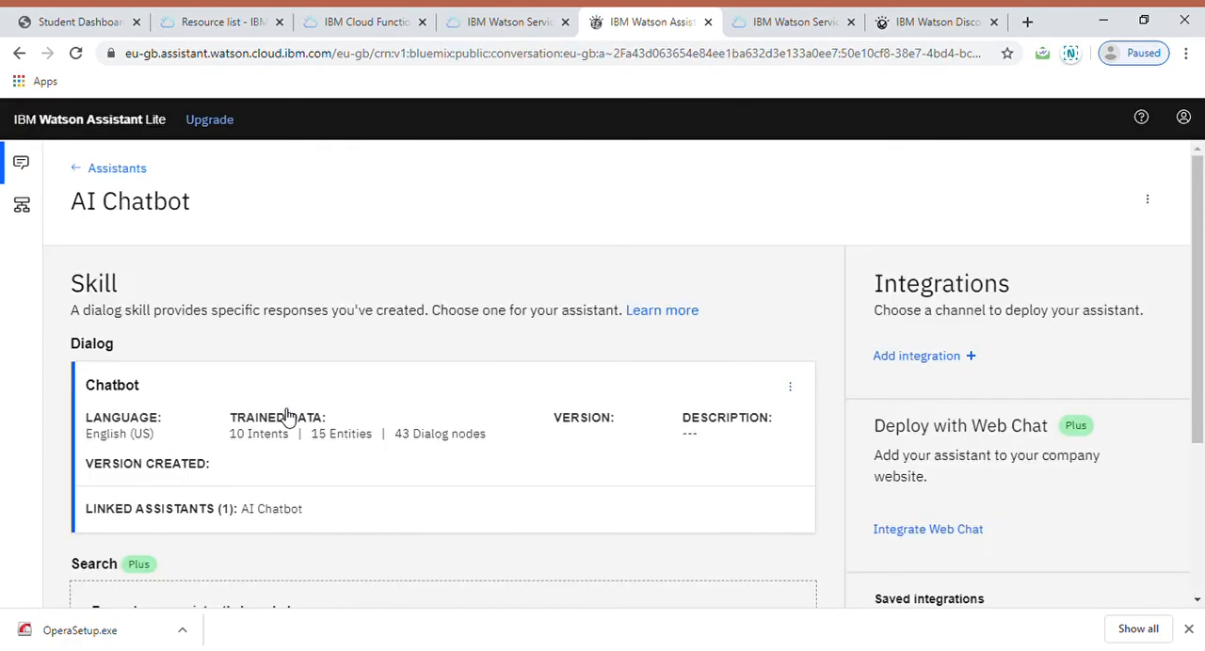
left_click(369, 442)
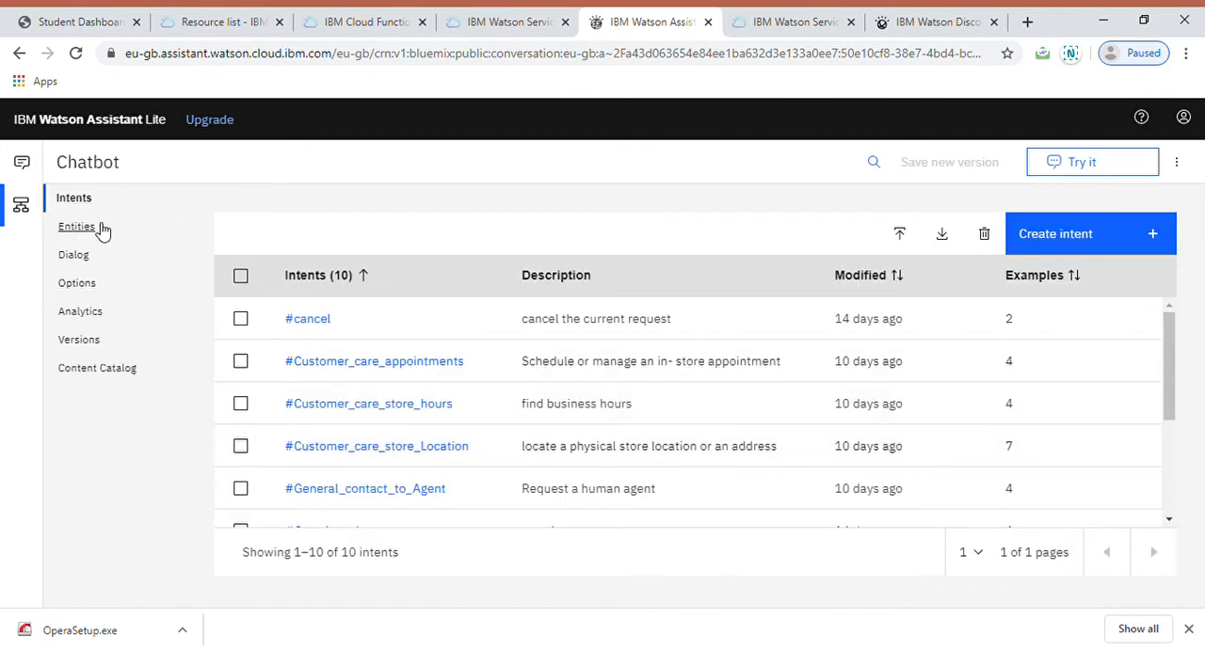
Step: Examine the description and user examples of the #cancel intent, and return to the intents list
left_click(308, 320)
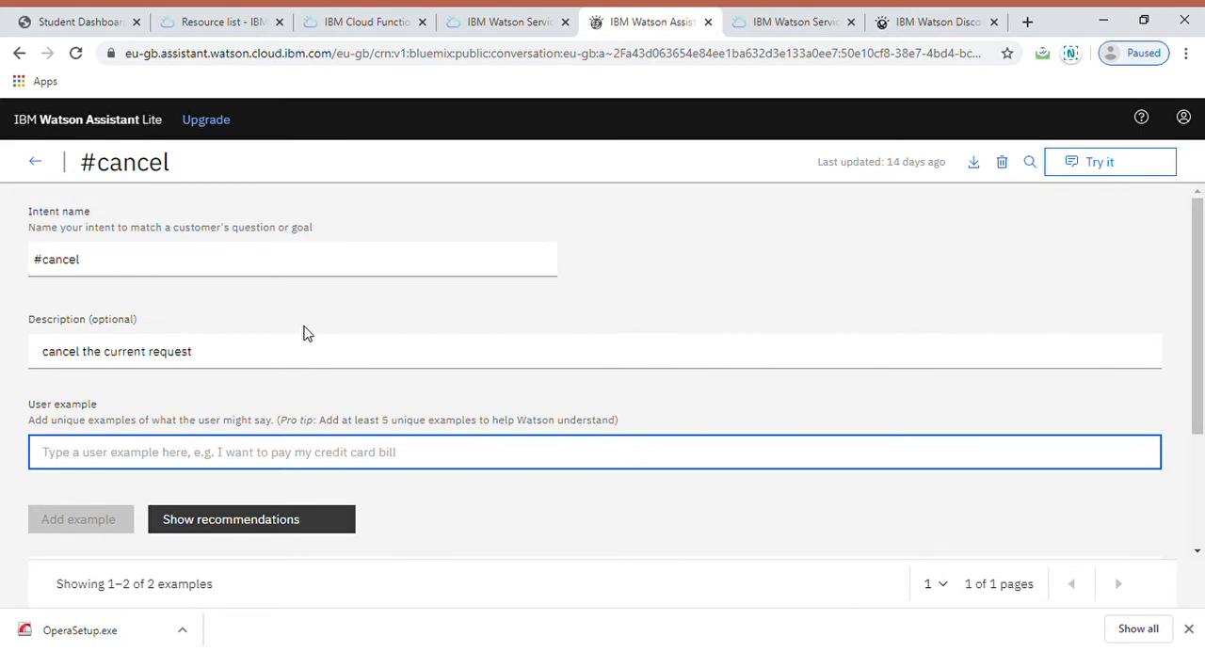
scroll(341, 457, "down", 2)
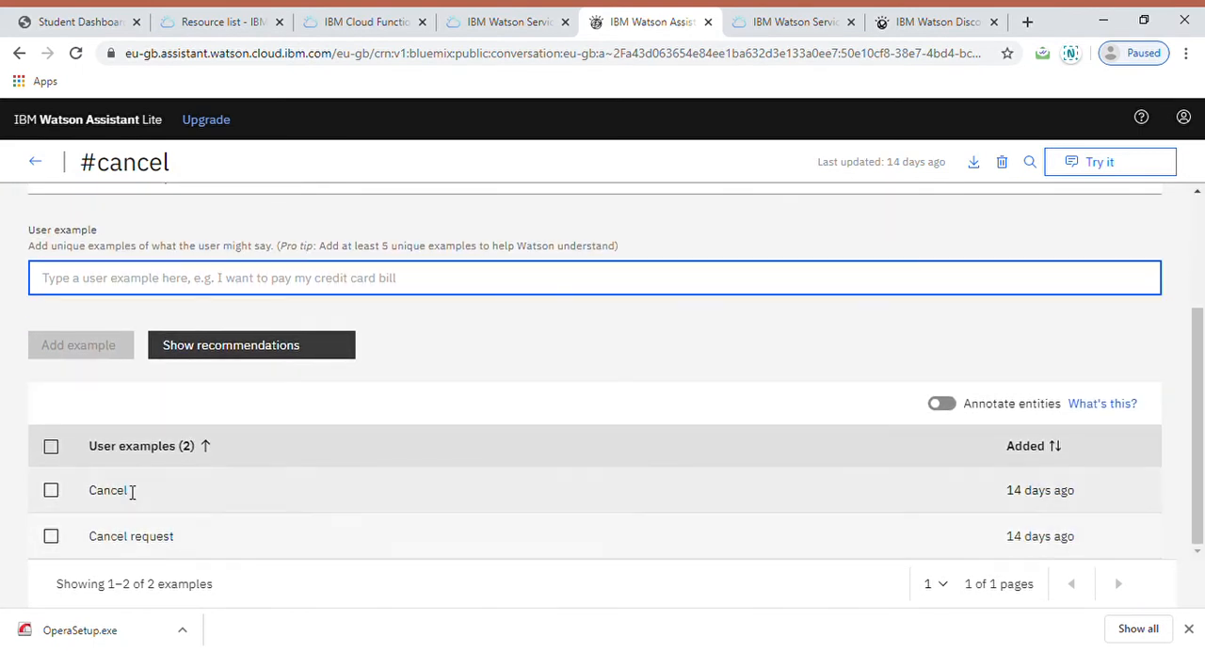
scroll(129, 491, "up", 2)
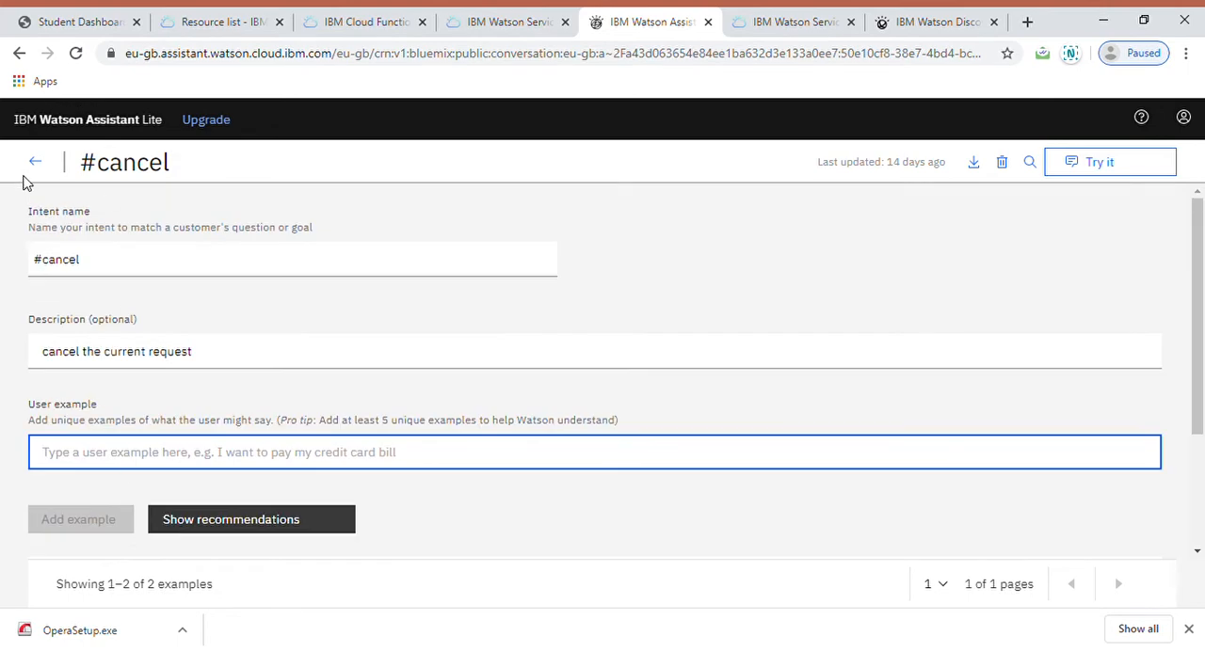
left_click(37, 162)
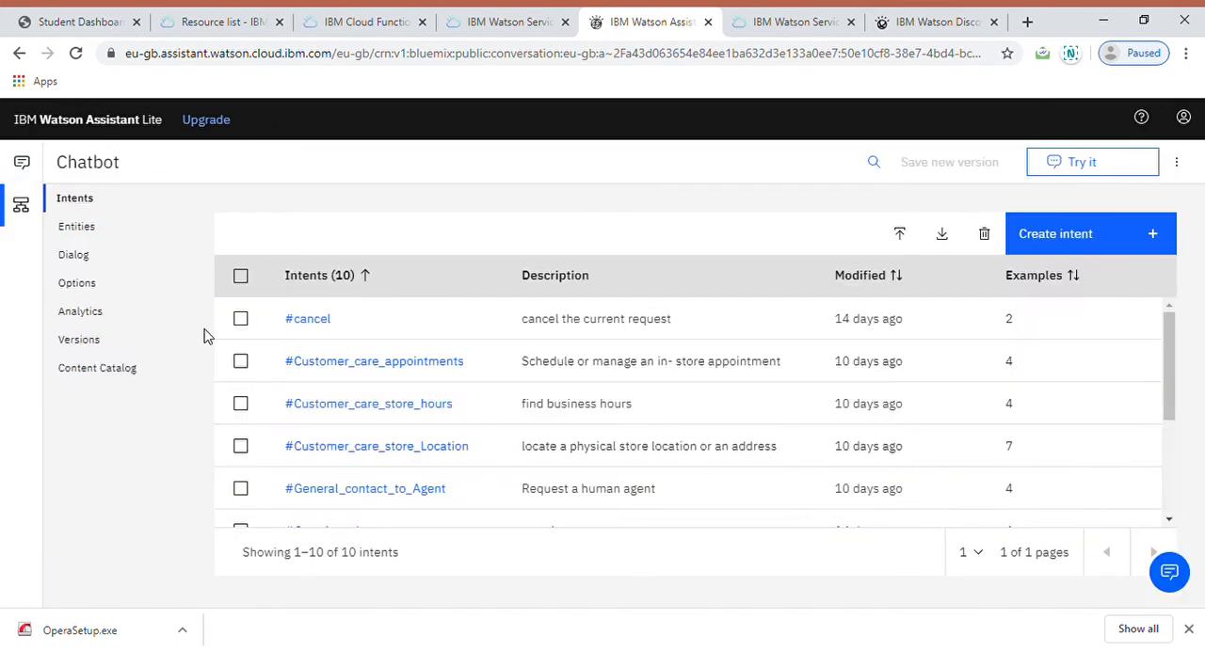
Step: Look through the Chatbot skill's own entities and its tree of dialog nodes
left_click(85, 233)
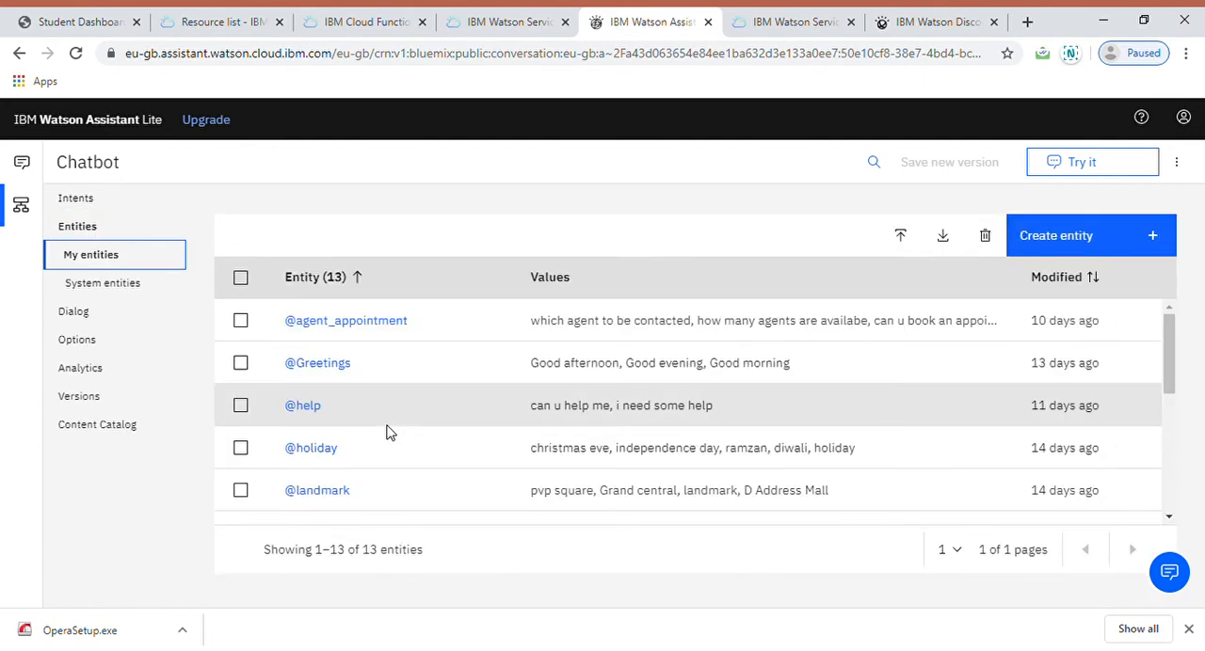
scroll(388, 431, "down", 3)
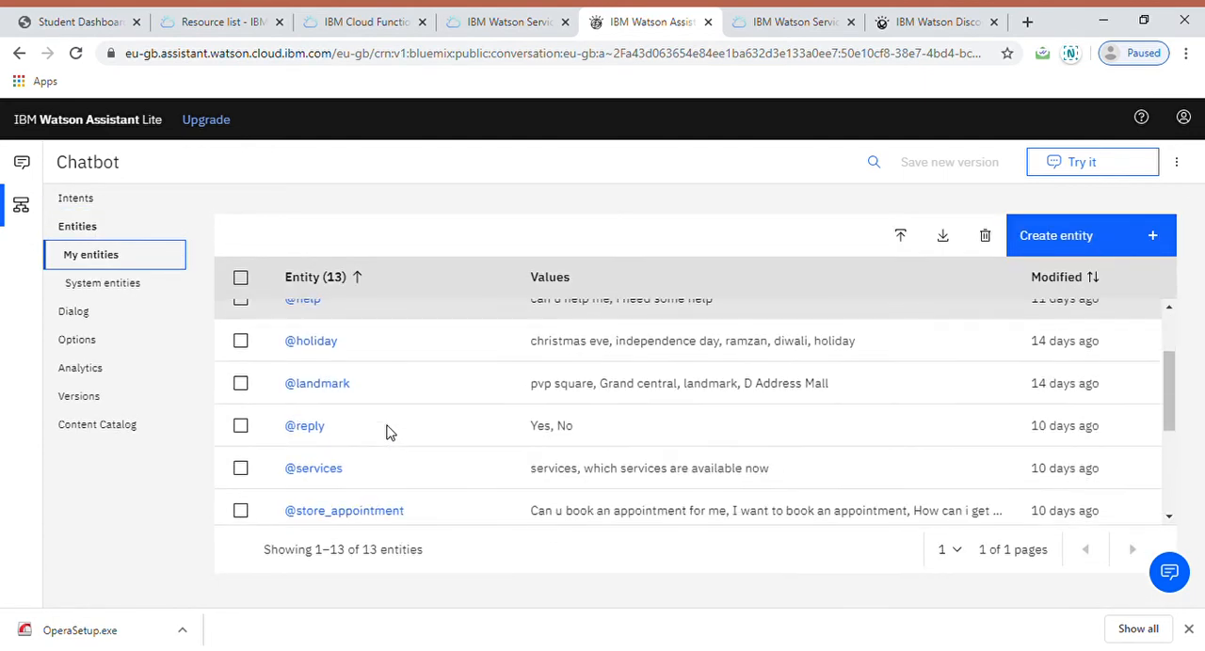
left_click(75, 312)
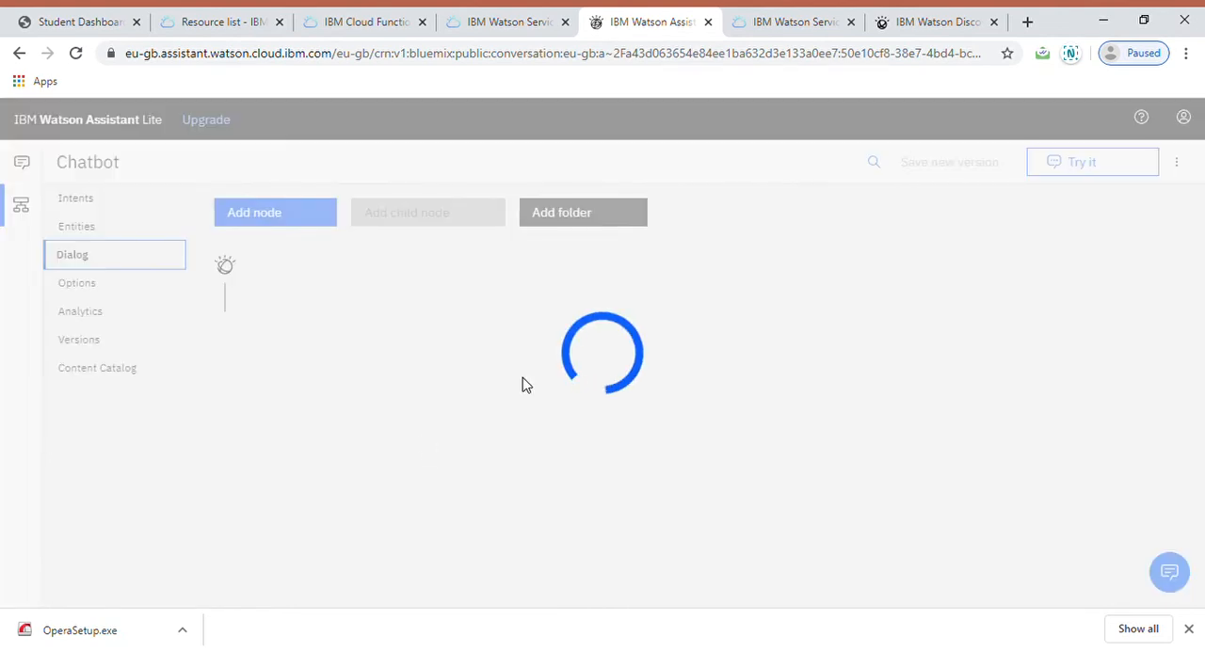
scroll(525, 384, "down", 4)
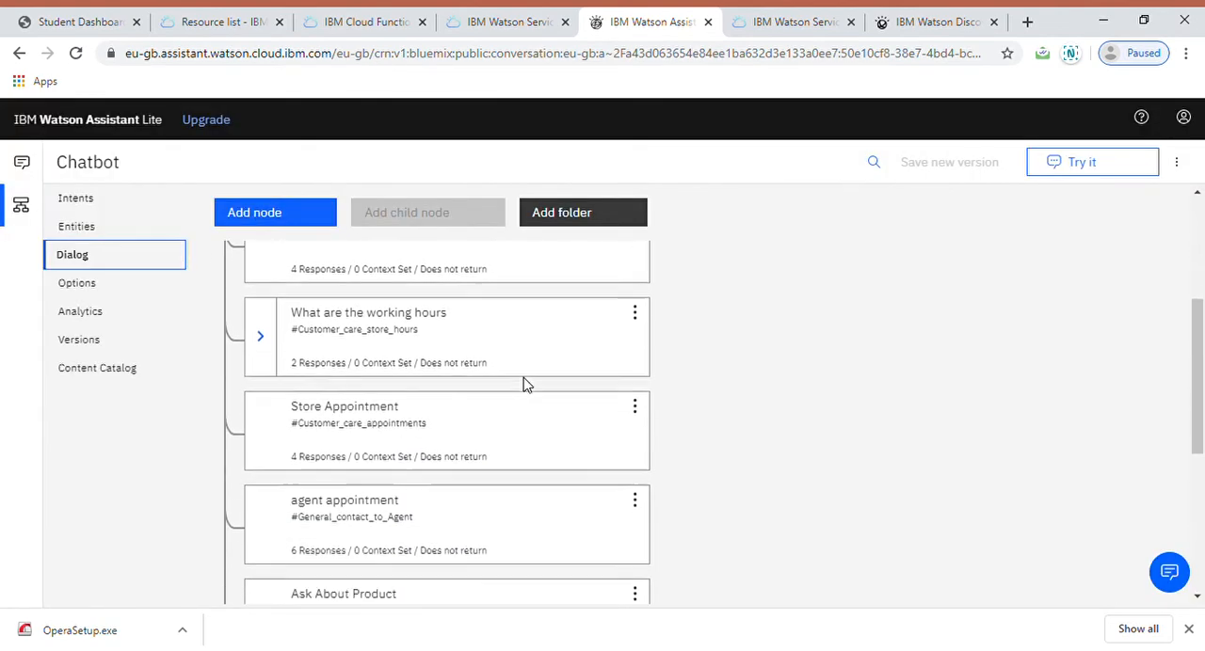
scroll(525, 384, "up", 4)
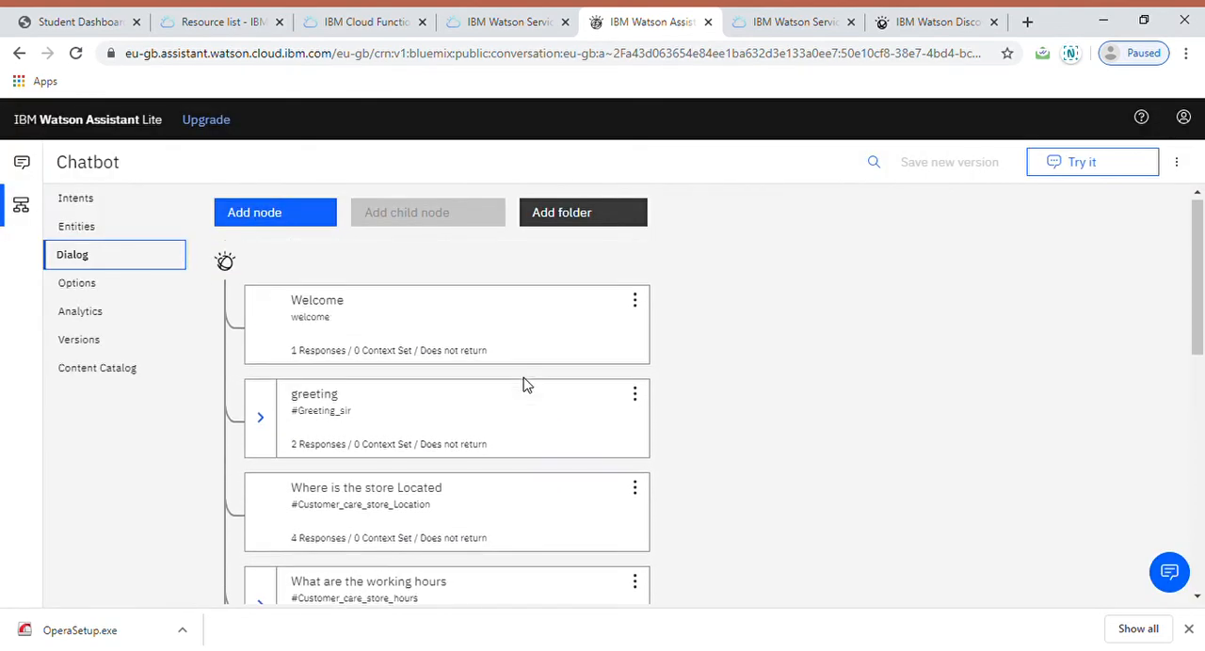
Step: Open the greeting dialog node and read its recognized intent and response variations
left_click(447, 424)
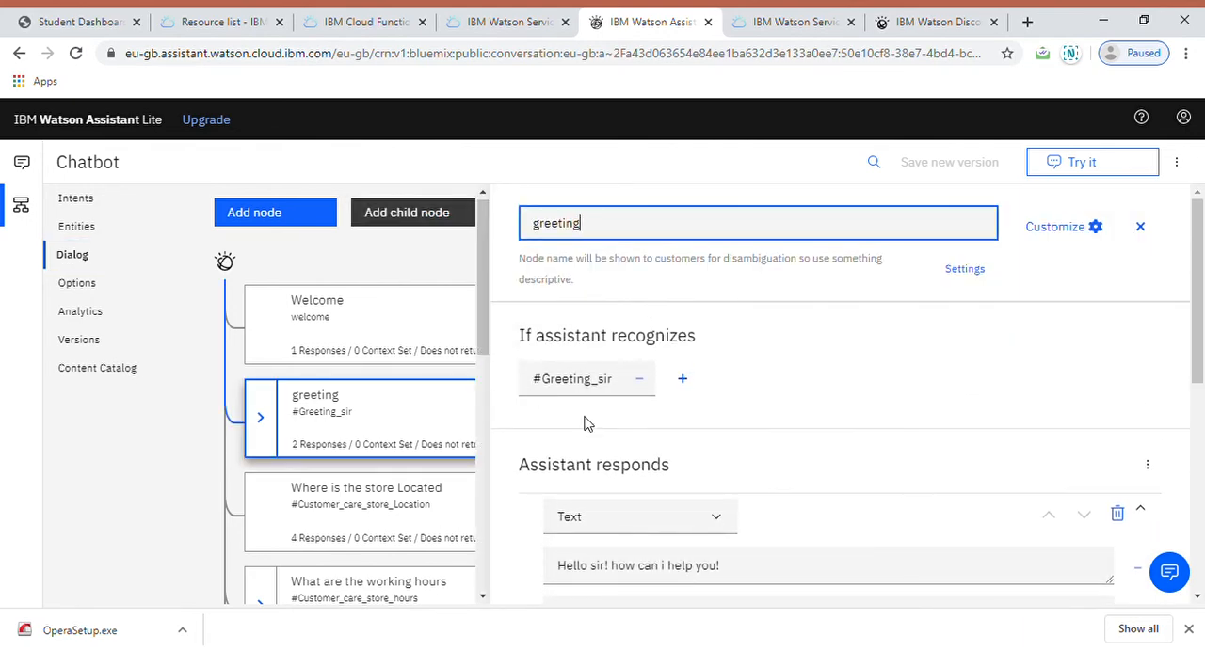
scroll(821, 468, "down", 3)
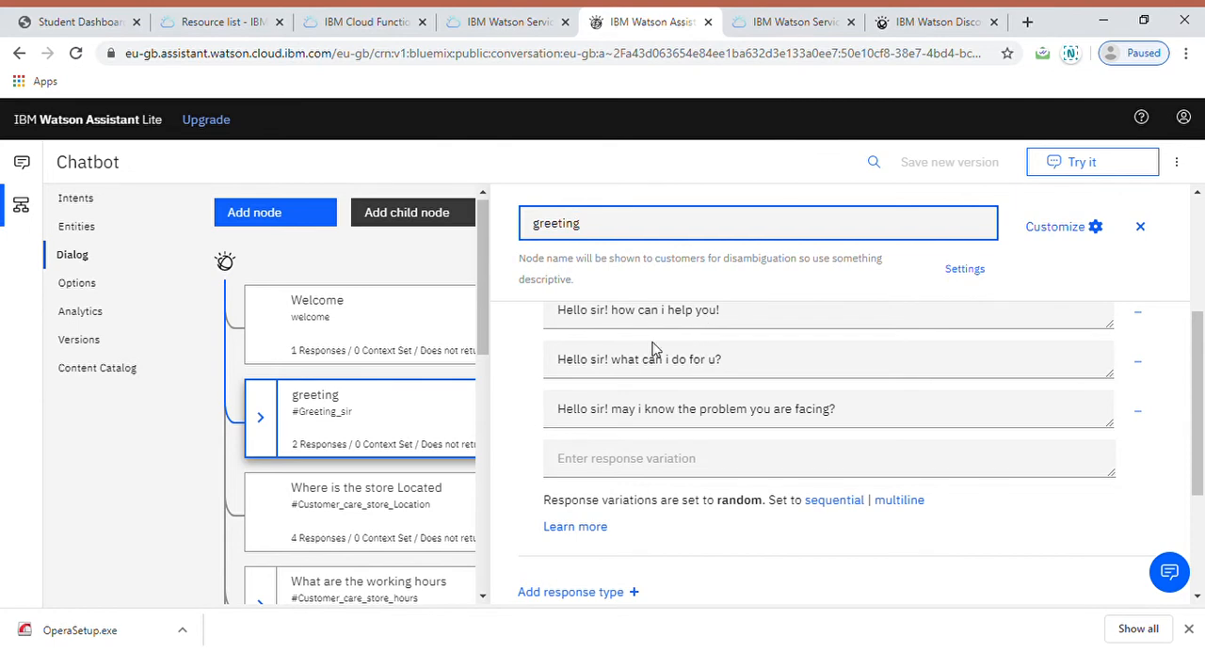
scroll(672, 393, "up", 2)
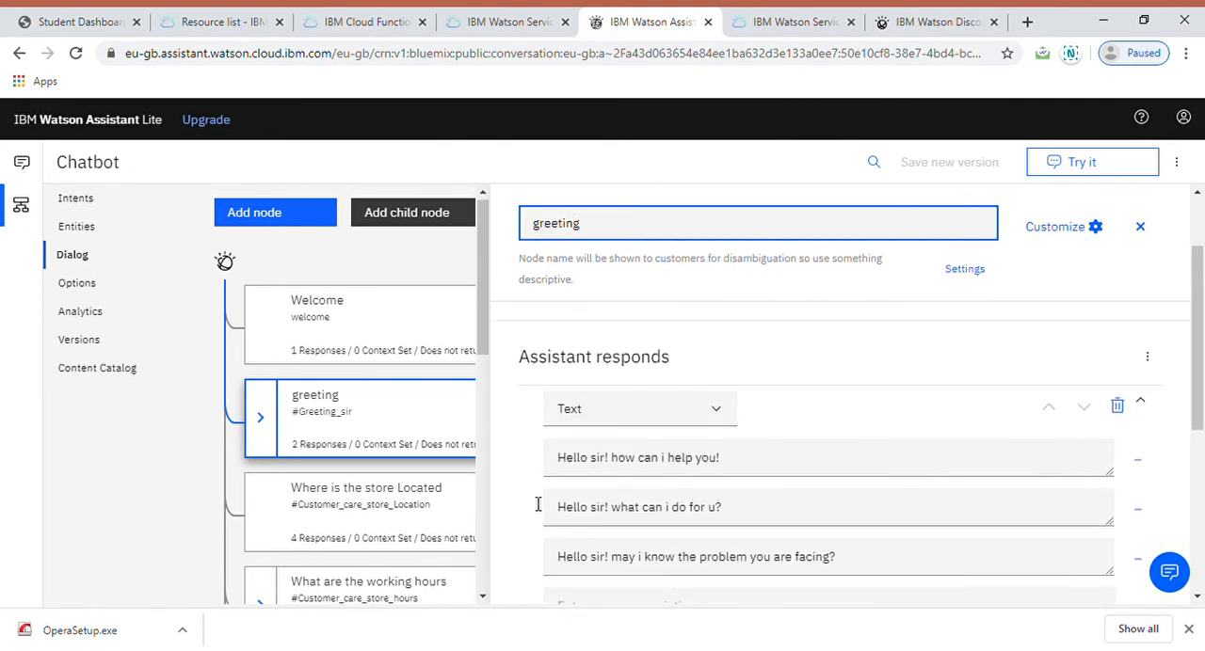
Step: Inspect the conditions and responses of the "Where is the store Located" node, and close its editor
left_click(363, 516)
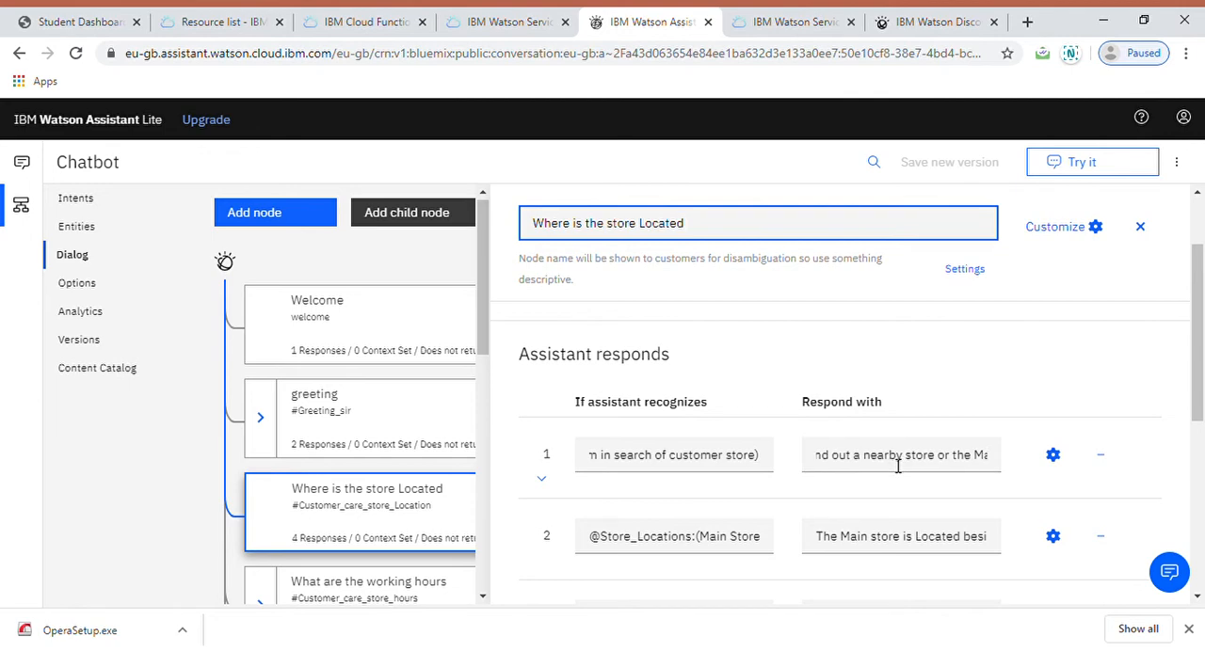
scroll(842, 372, "up", 2)
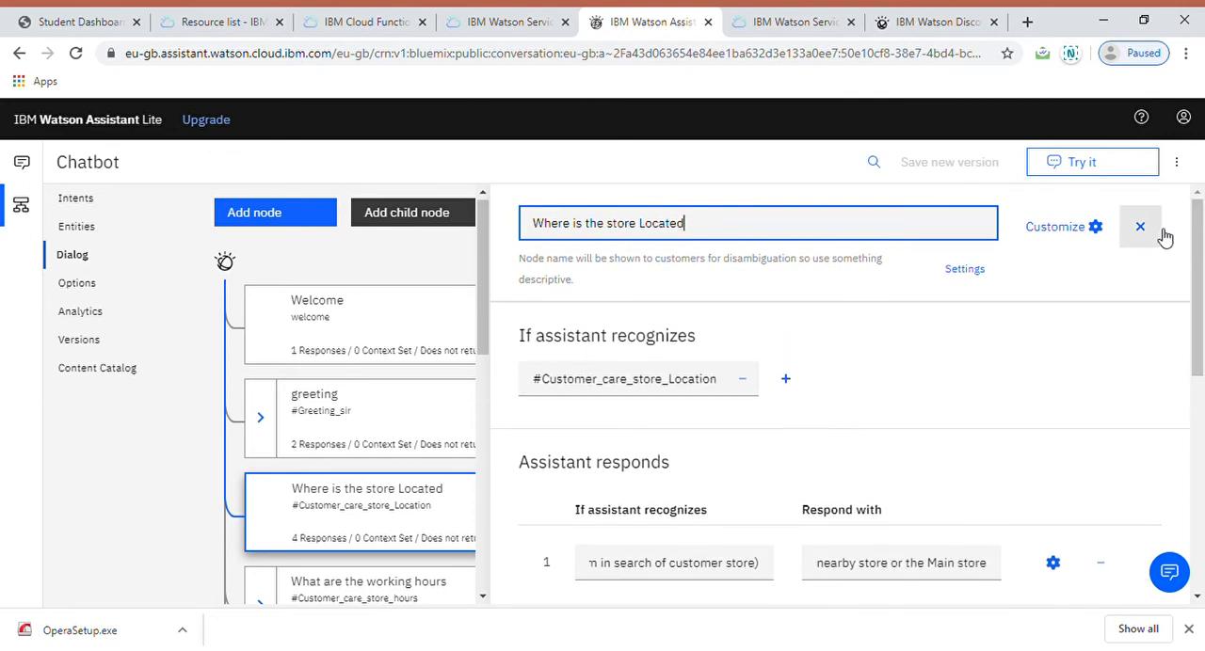
left_click(1148, 233)
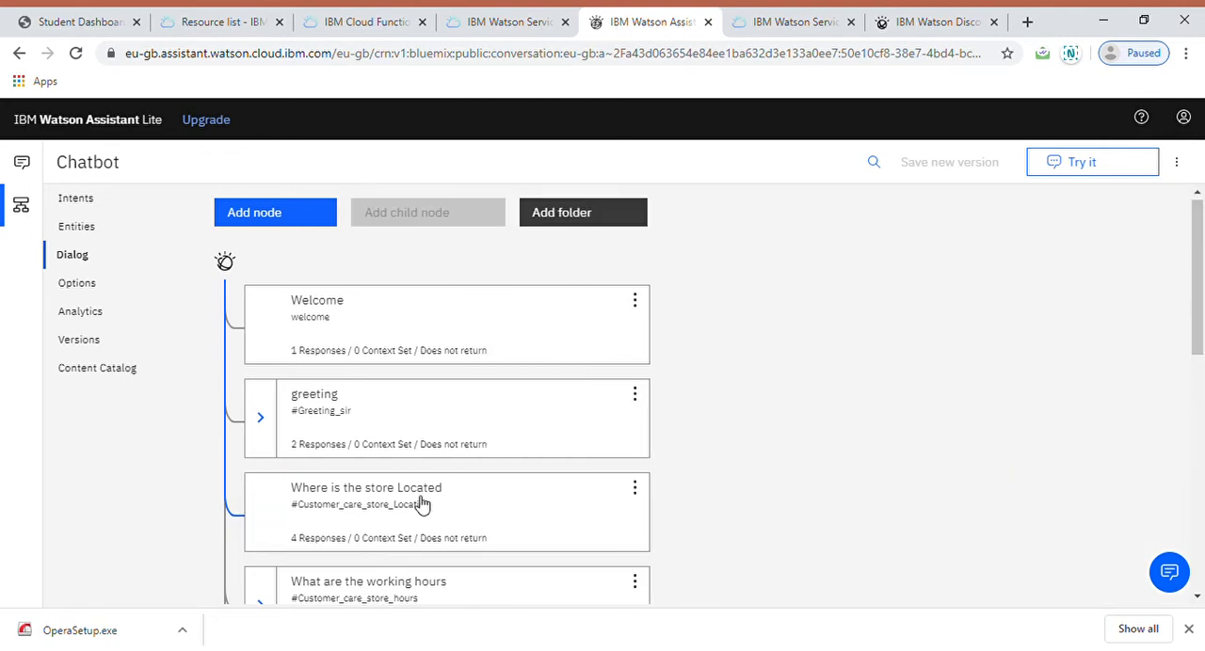
Step: Open the Ask About Product dialog node and review its webhook callout parameters and return variable
scroll(419, 499, "down", 3)
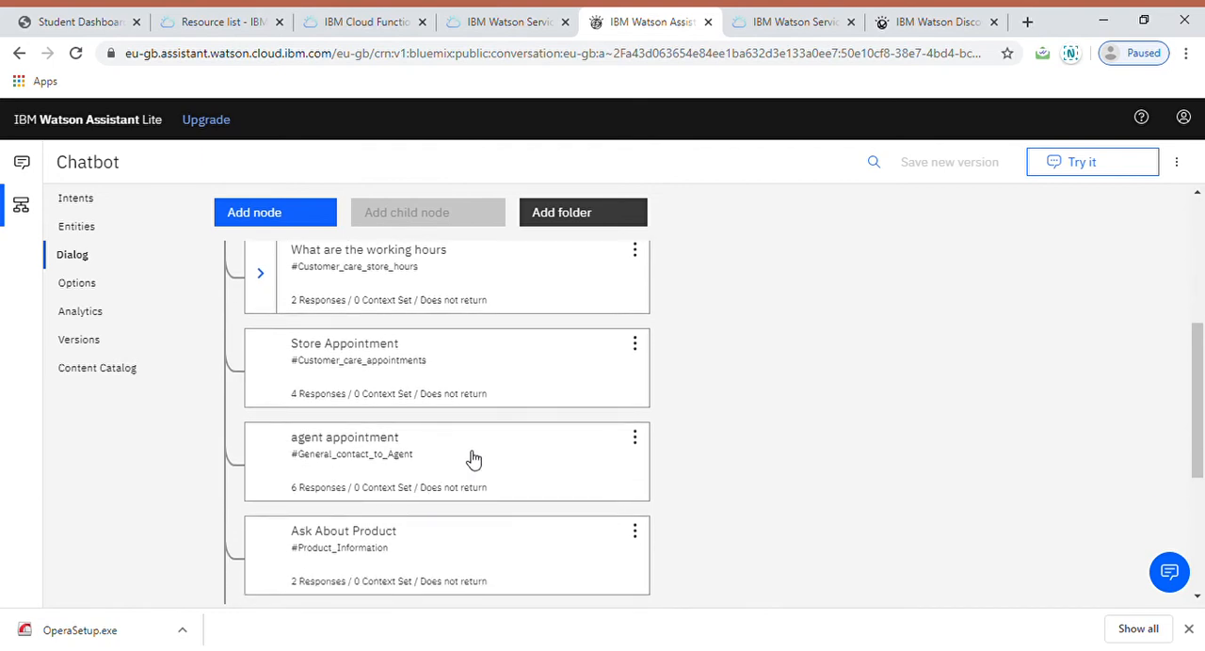
scroll(405, 532, "down", 1)
scroll(403, 539, "down", 1)
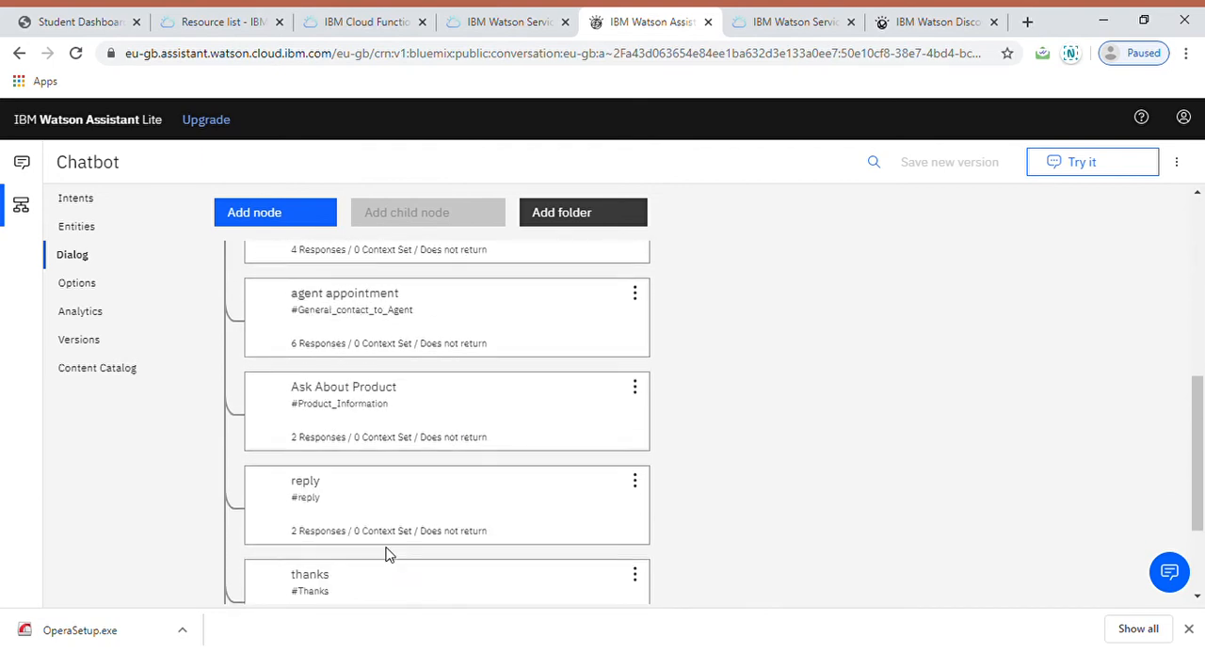
left_click(449, 402)
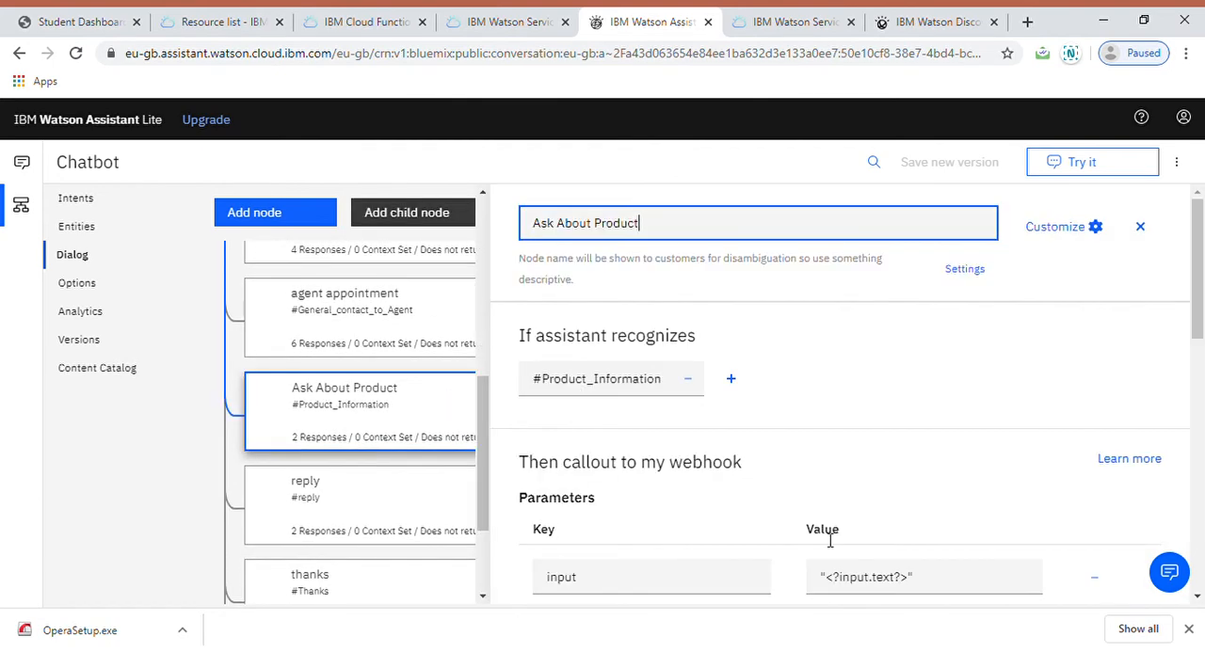
scroll(829, 544, "down", 2)
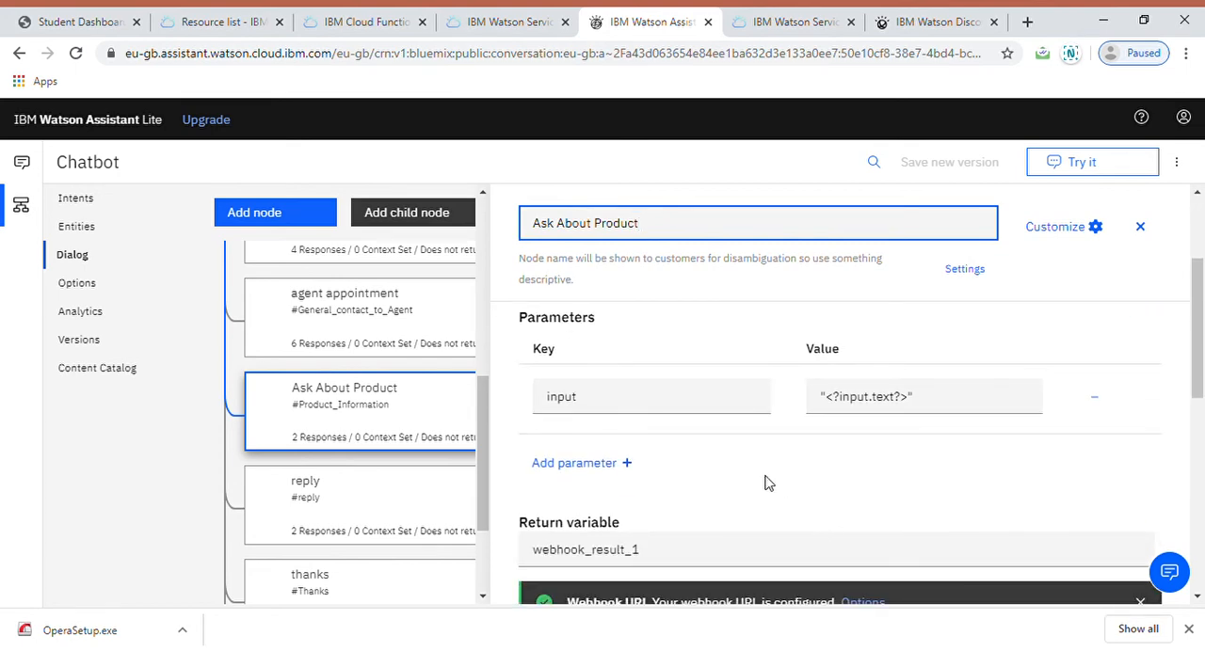
scroll(765, 484, "down", 2)
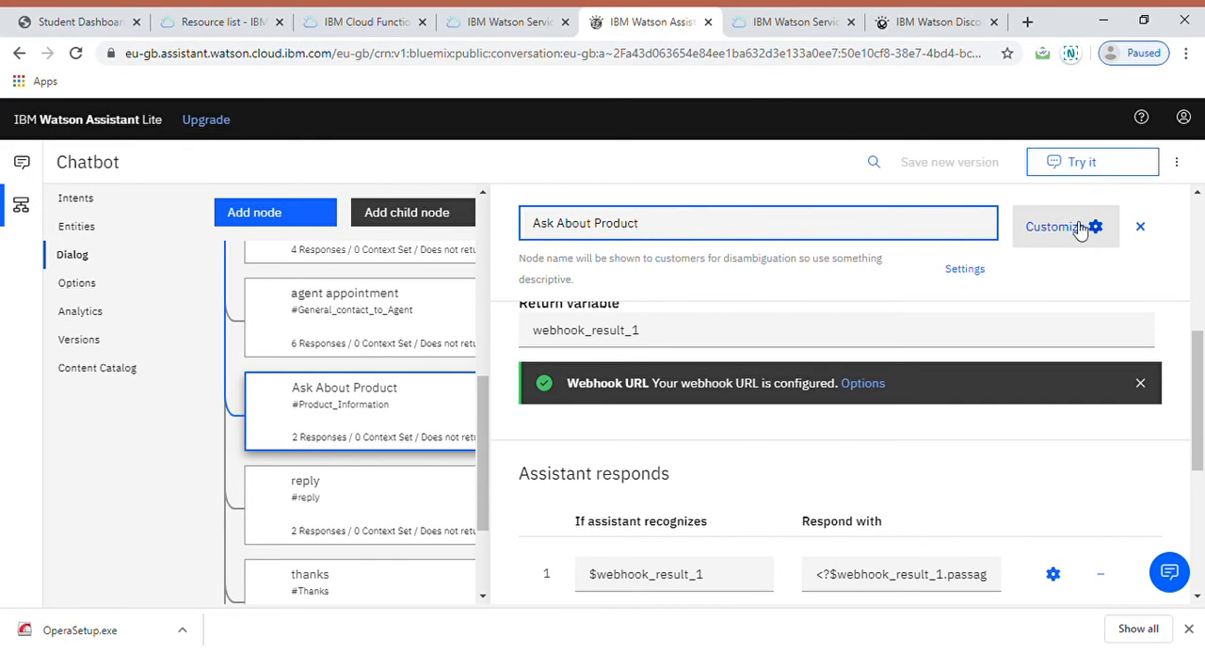
Step: Check the Webhooks setting in the Ask About Product node's customization and apply it as enabled
left_click(1073, 227)
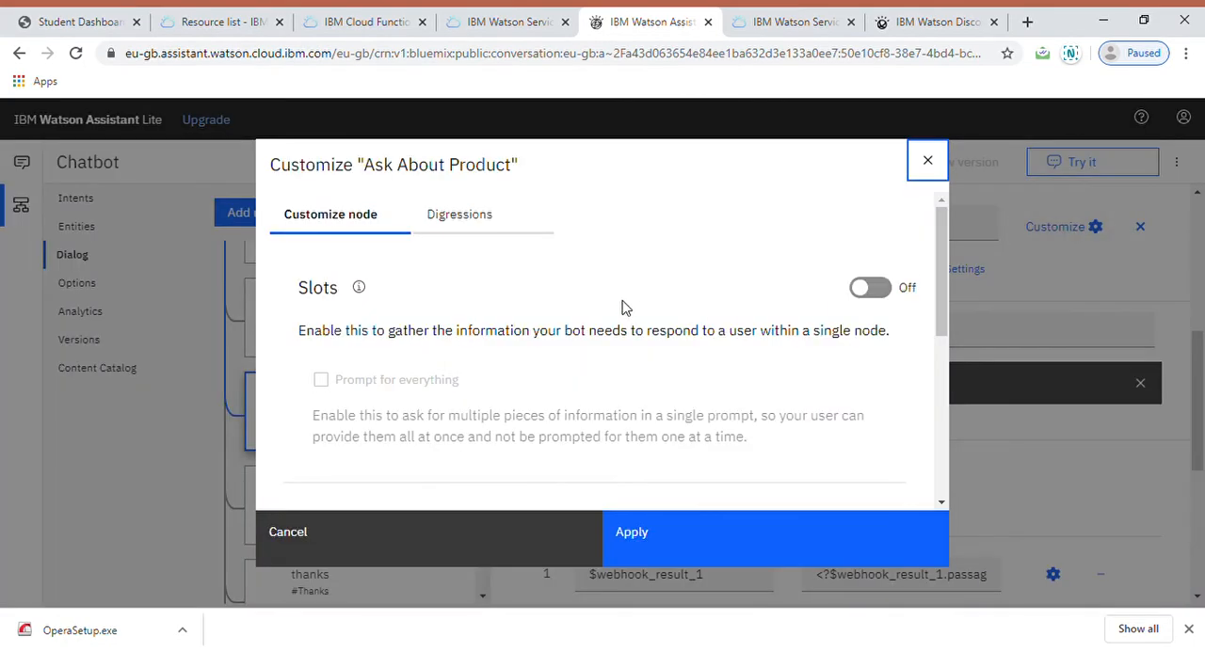
scroll(624, 304, "down", 3)
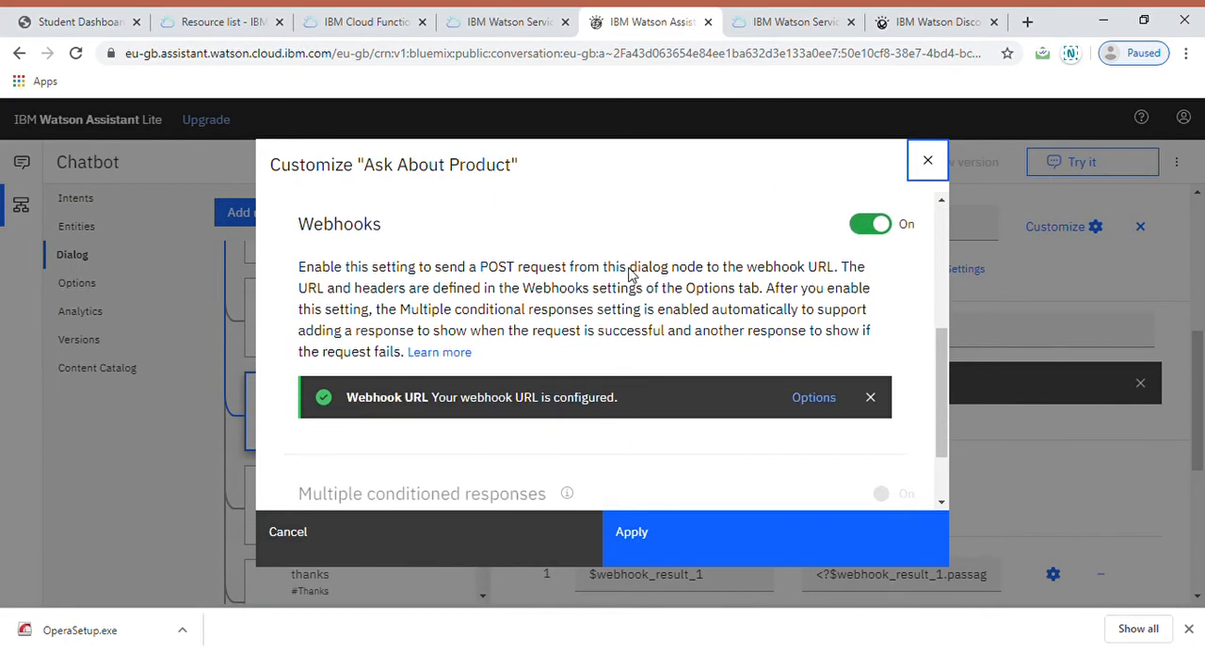
left_click(753, 557)
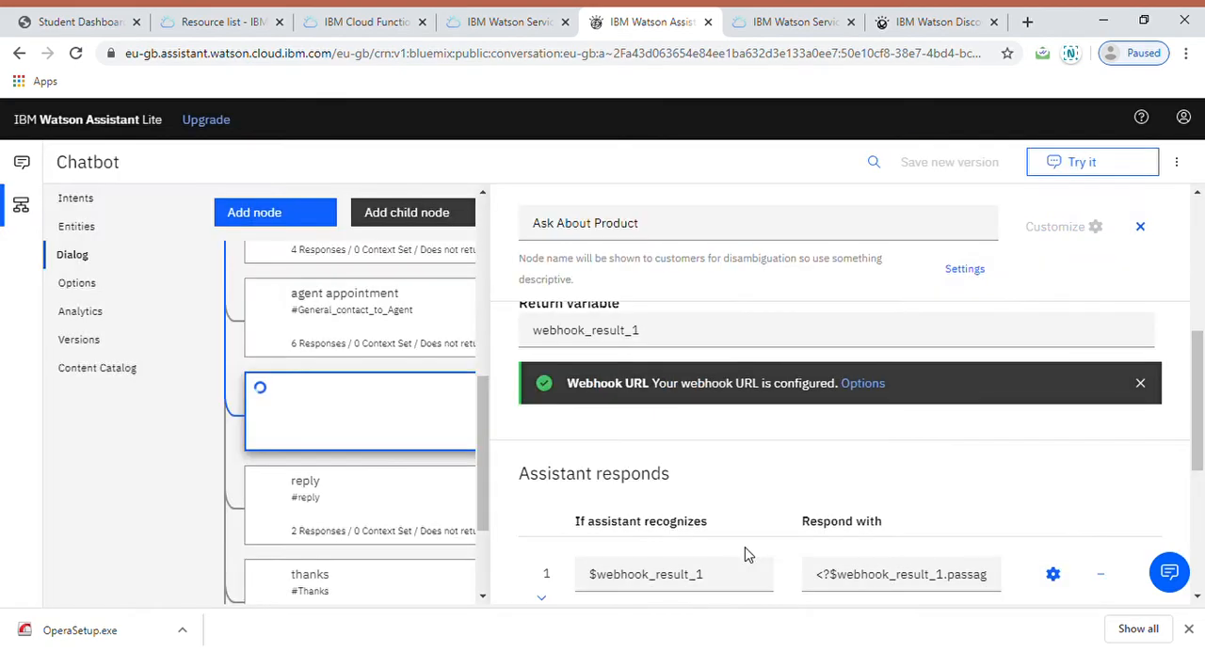
Step: Read the Ask About Product node's conditional responses, including the full passage text expression, and view the remaining dialog nodes
scroll(745, 555, "down", 3)
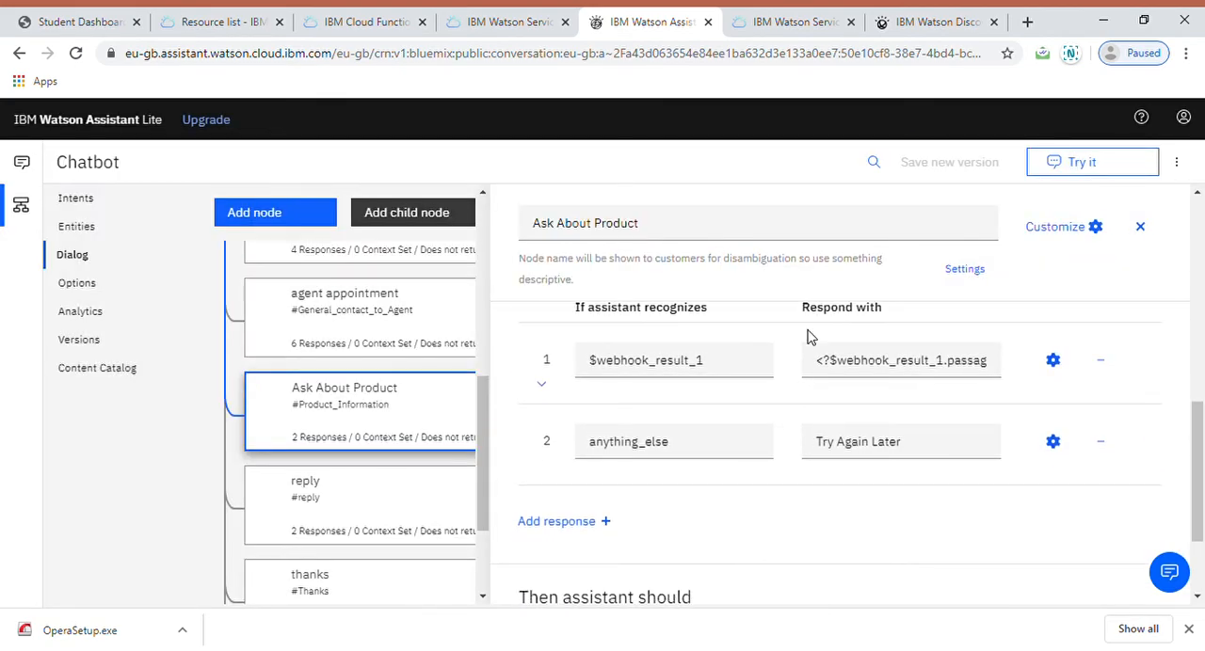
scroll(882, 369, "right", 2)
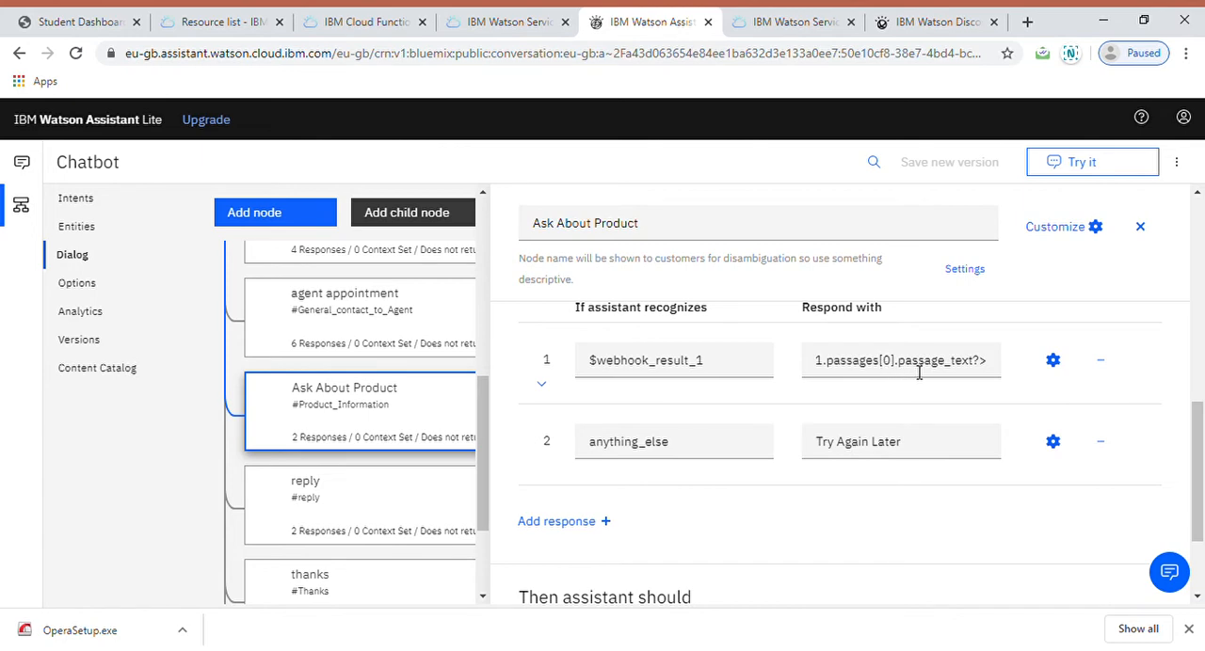
scroll(919, 372, "up", 5)
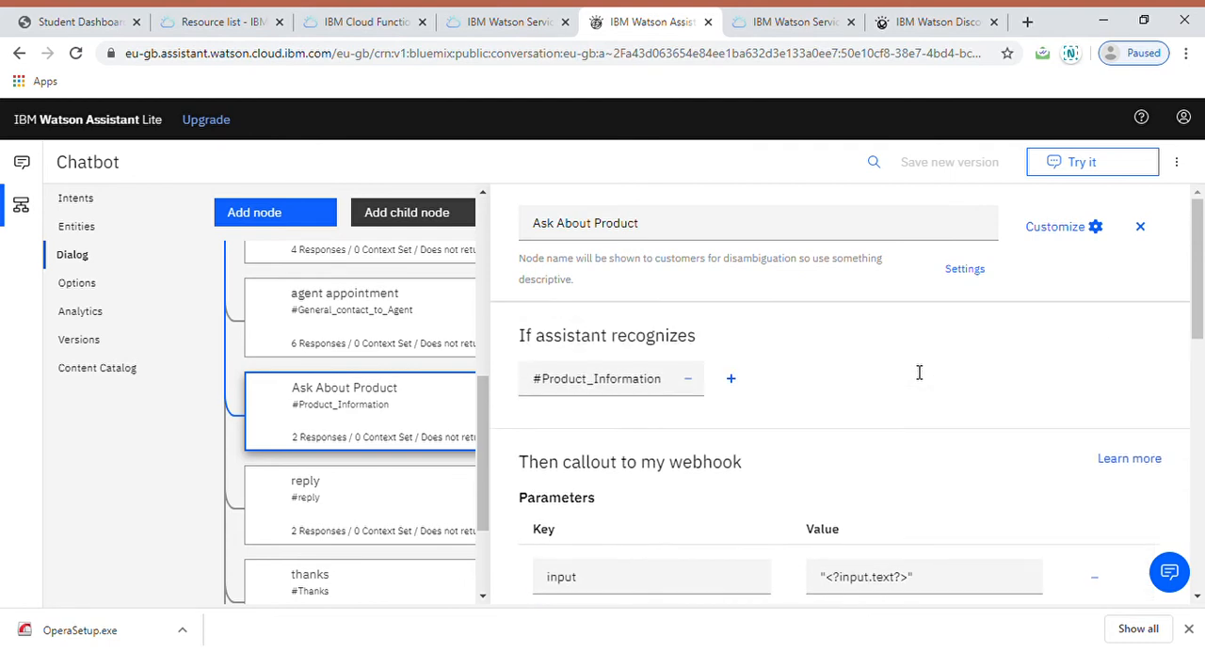
scroll(334, 505, "down", 3)
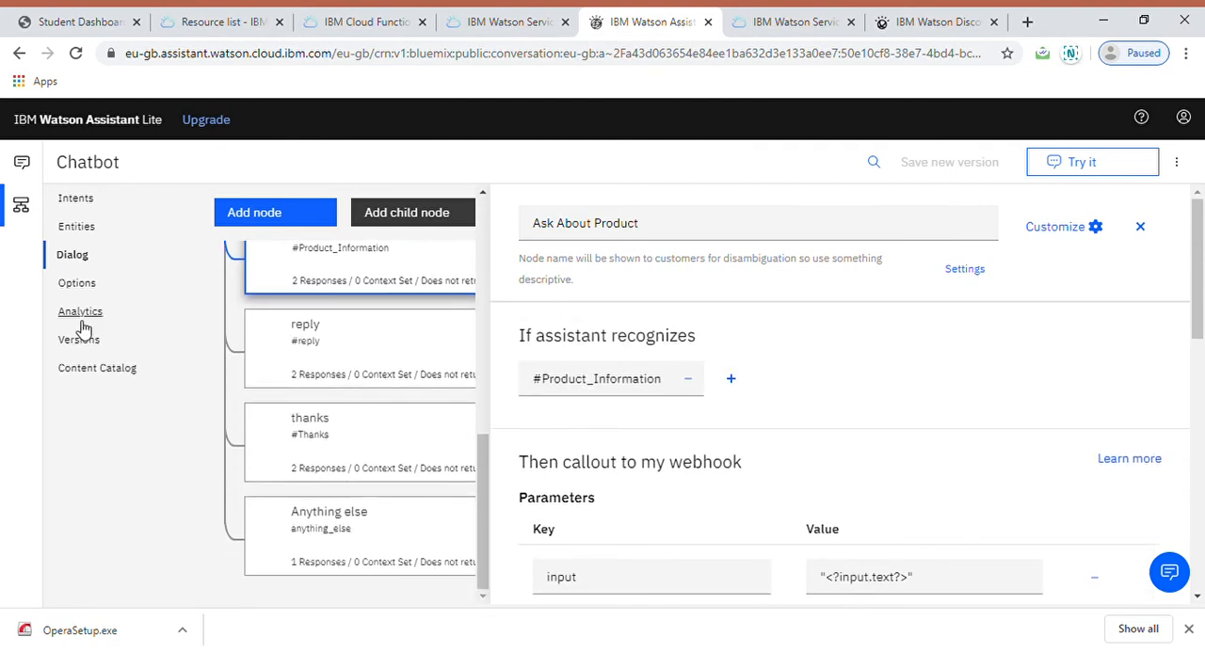
Step: Open the Chatbot skill's Webhooks options and read the webhook request URL through to its end
left_click(75, 290)
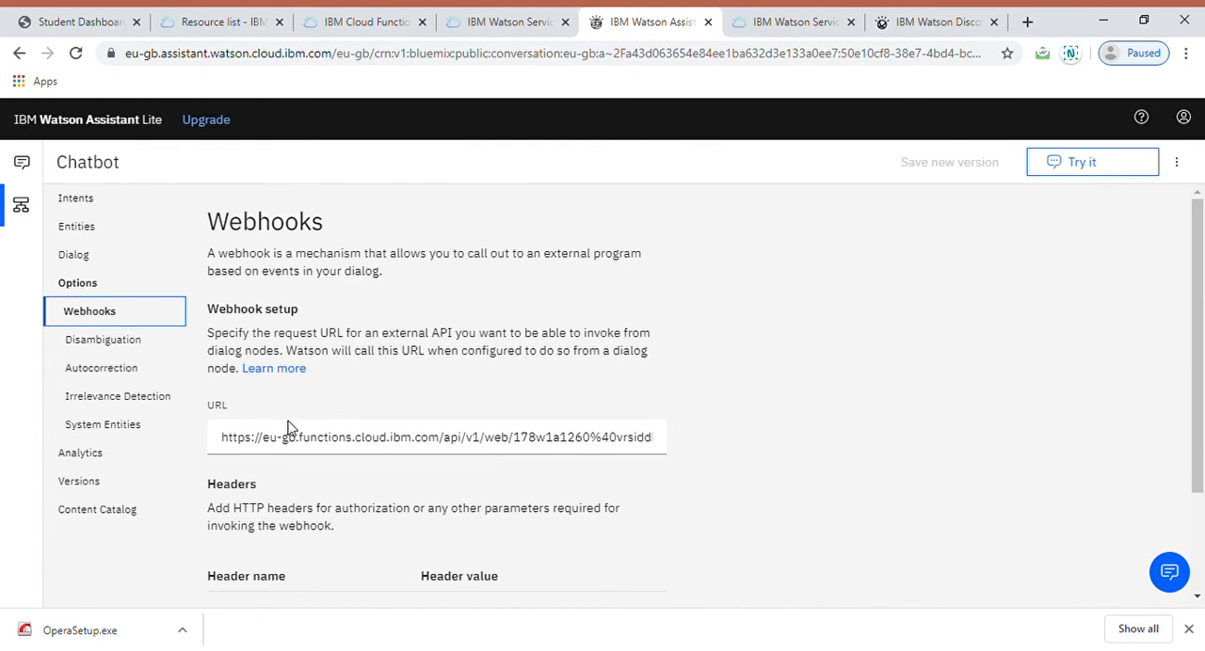
left_click(268, 448)
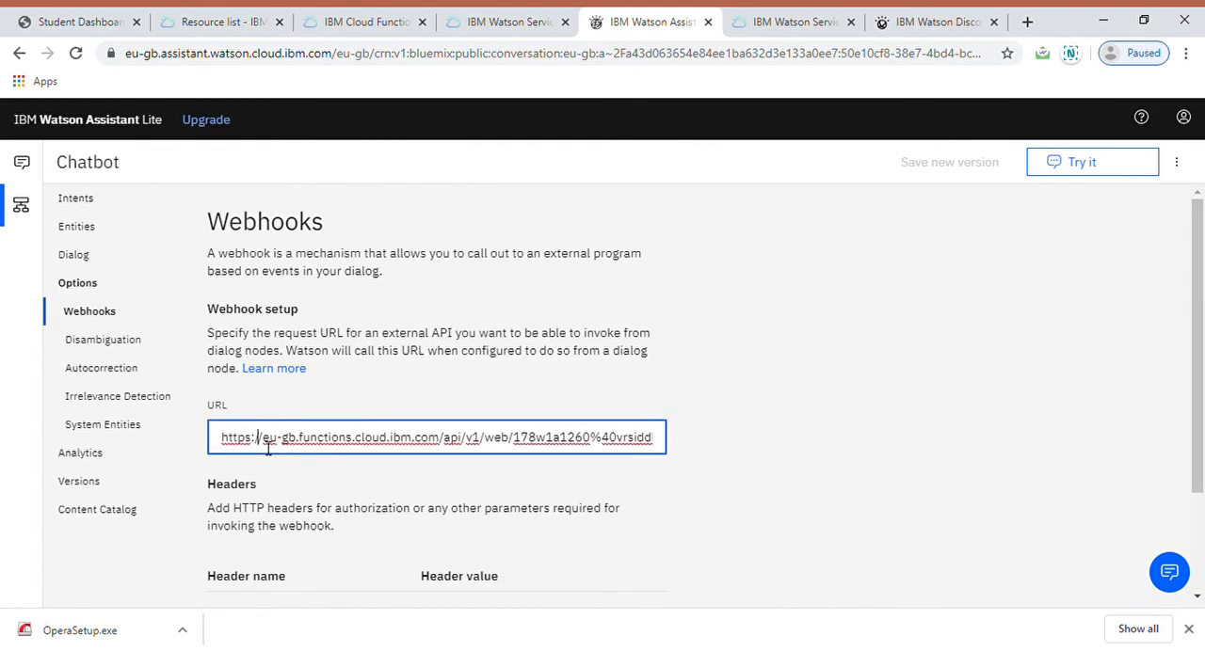
key("Right")
key("Right")
key("Right")
key("Right")
key("Right")
key("Right")
key("Right")
key("Right")
key("Right")
key("Right")
key("Right")
key("Right")
key("Right")
key("Right")
key("Right")
key("Right")
key("Right")
key("Right")
key("Right")
key("Right")
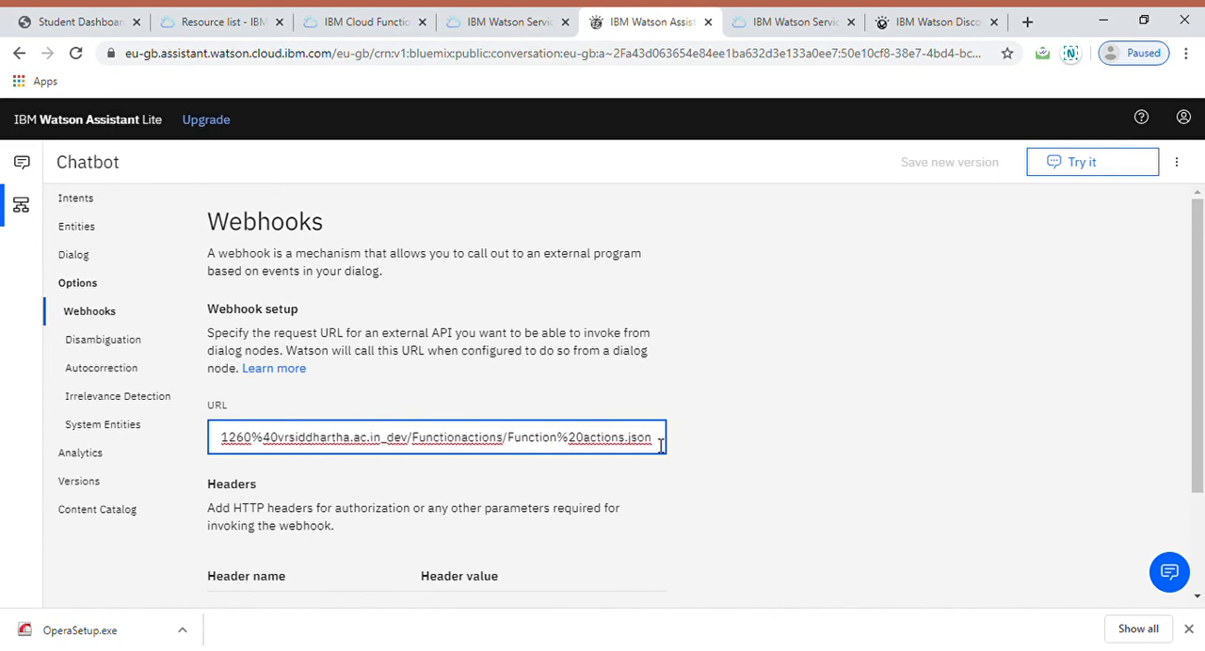
Step: From the IBM Cloud resource list, open the node-red-sample-cloudant service's connections and launch the Node RED Sample app through its route
left_click(226, 19)
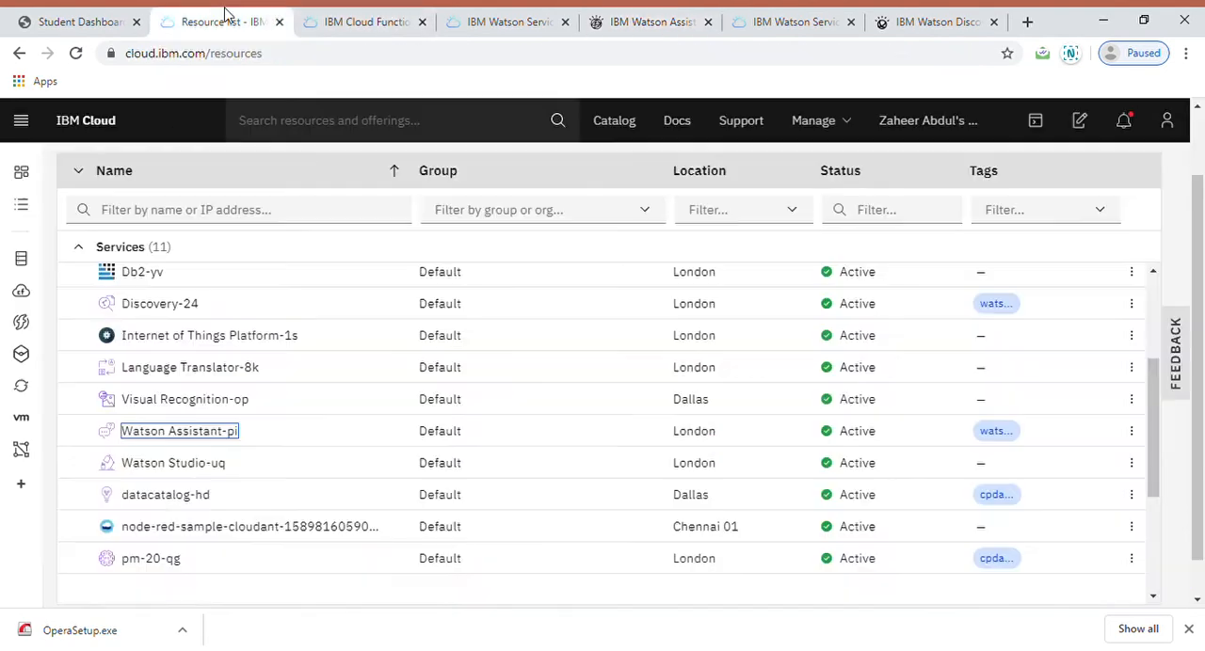
left_click(198, 527)
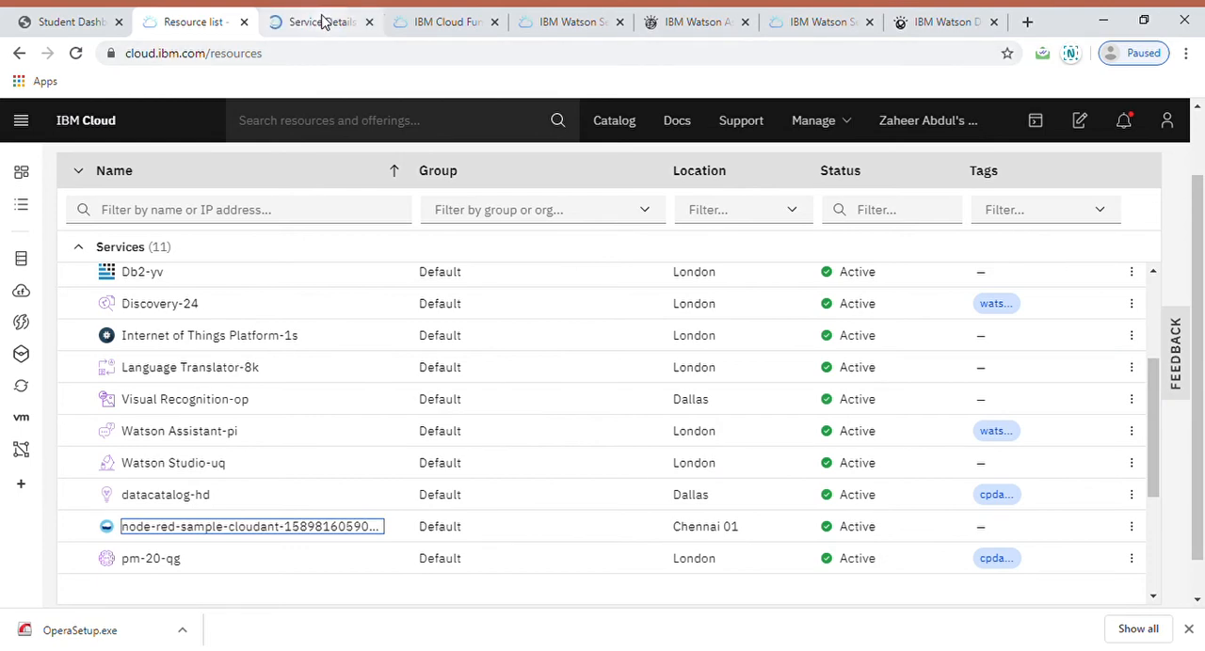
left_click(324, 21)
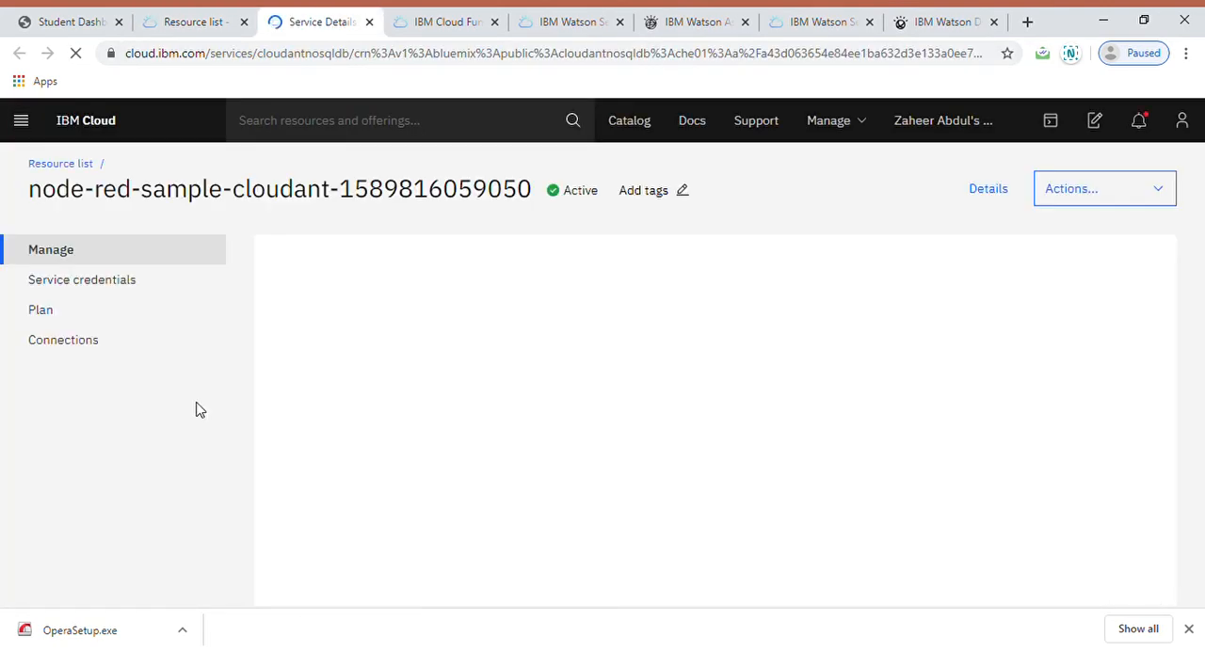
left_click(101, 346)
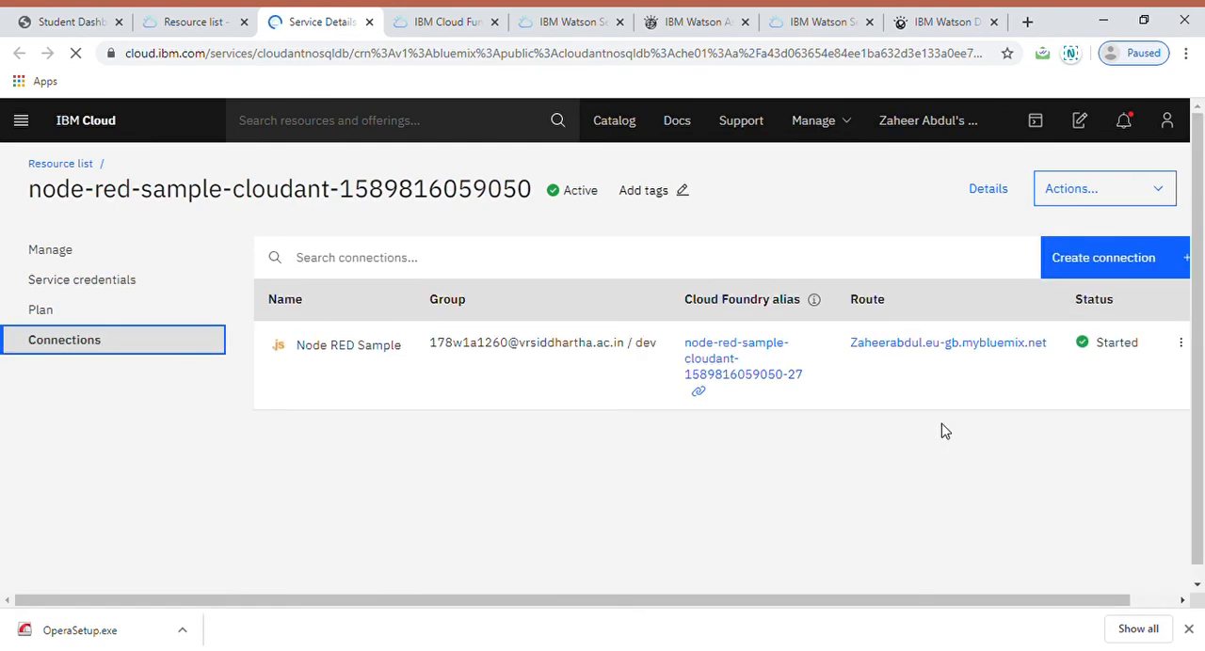
left_click(966, 354)
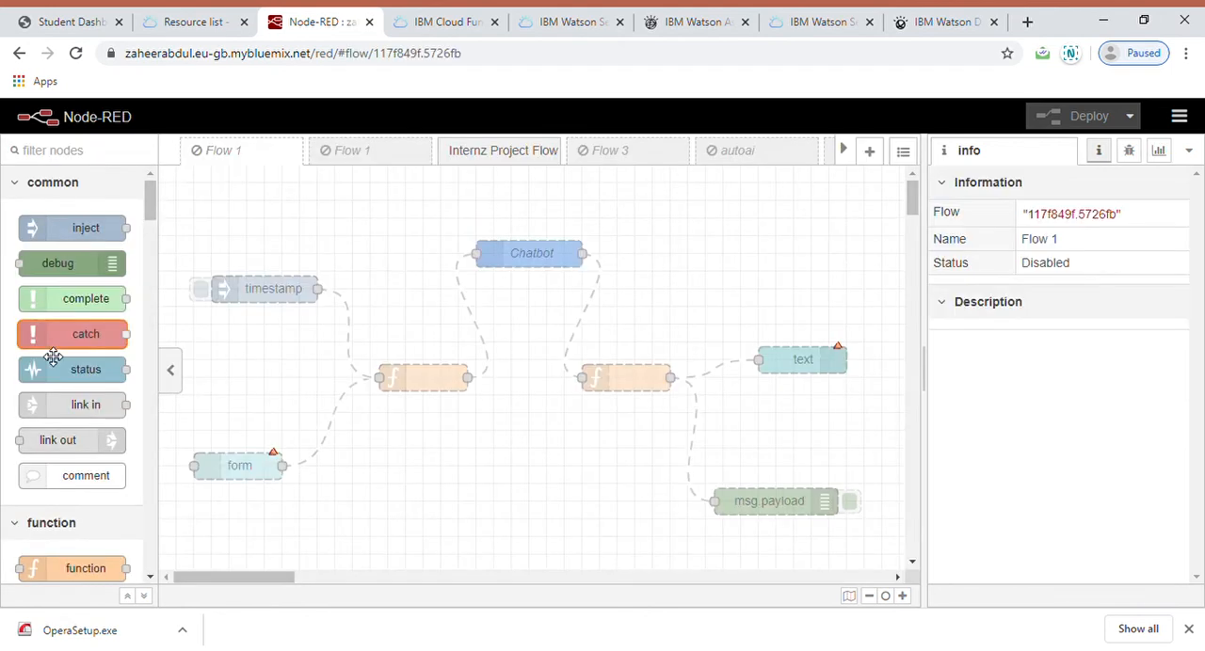
Step: Look through the available Node-RED node types, and open the Internz Project Flow
scroll(66, 320, "down", 3)
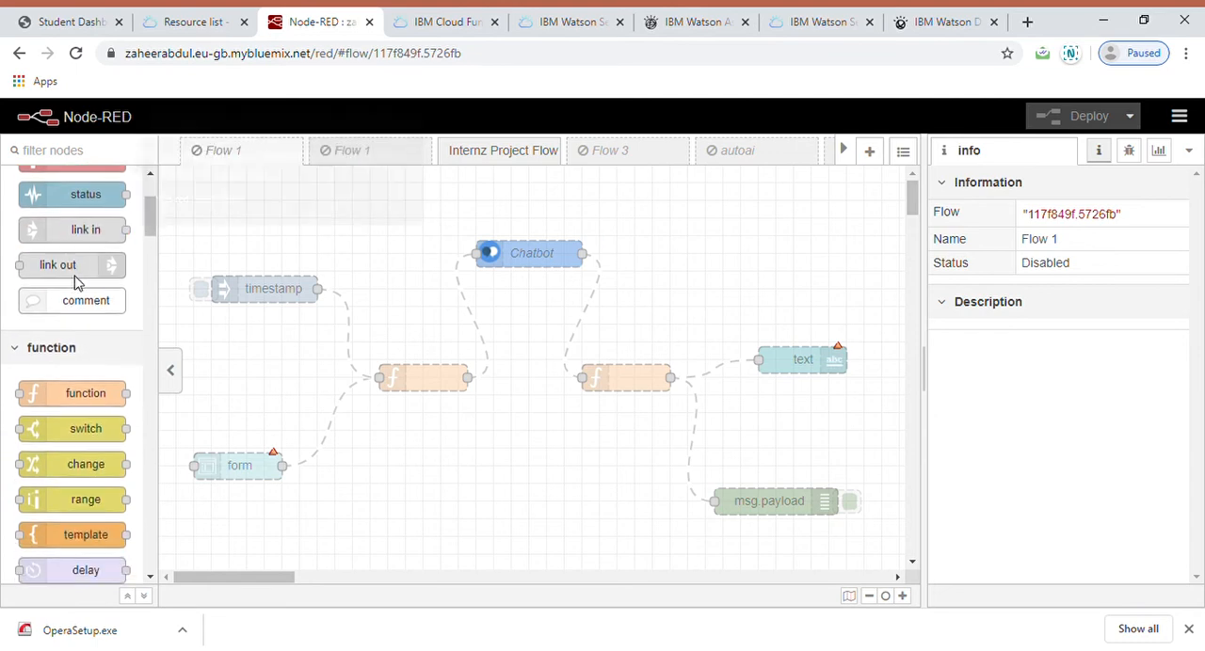
scroll(77, 283, "down", 1)
scroll(85, 282, "down", 6)
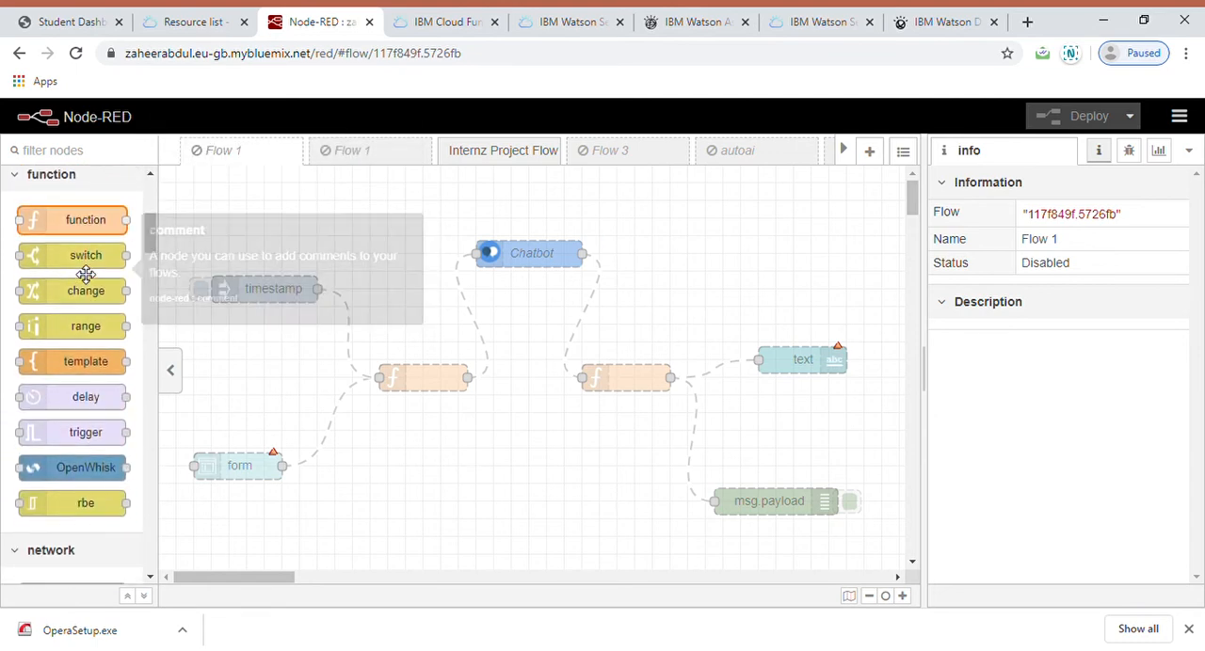
scroll(88, 247, "down", 4)
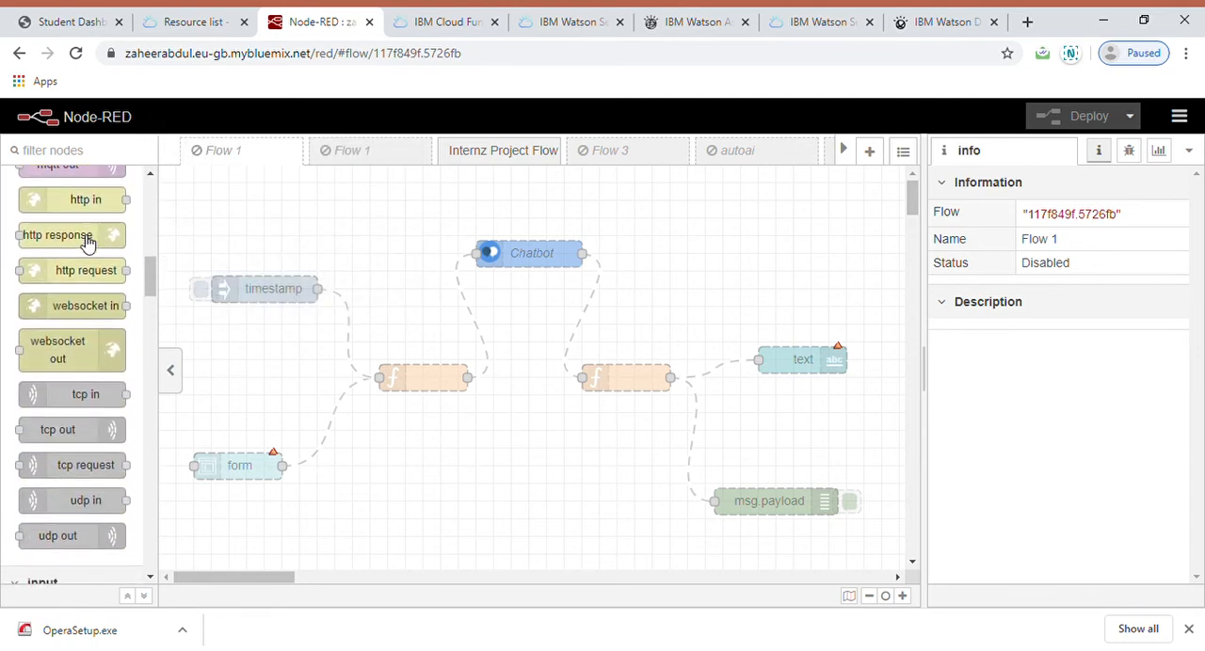
left_click(482, 151)
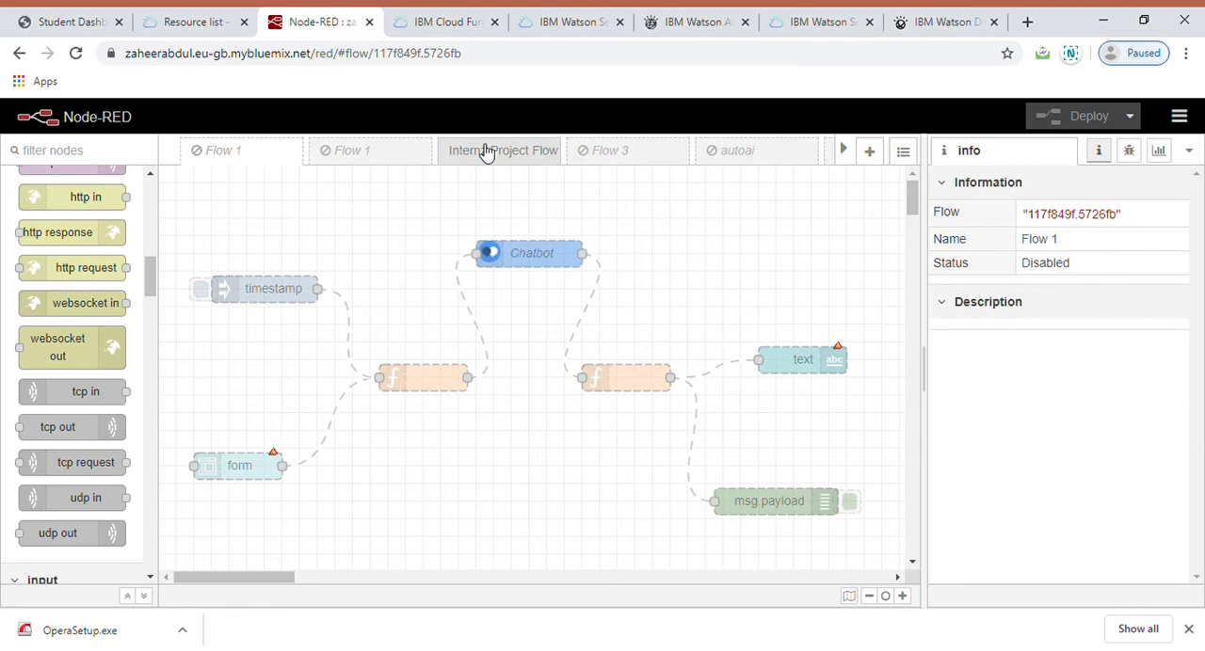
Step: Review the chatbot assistant node's API key, service endpoint and workspace ID properties, and accept them
left_click(501, 252)
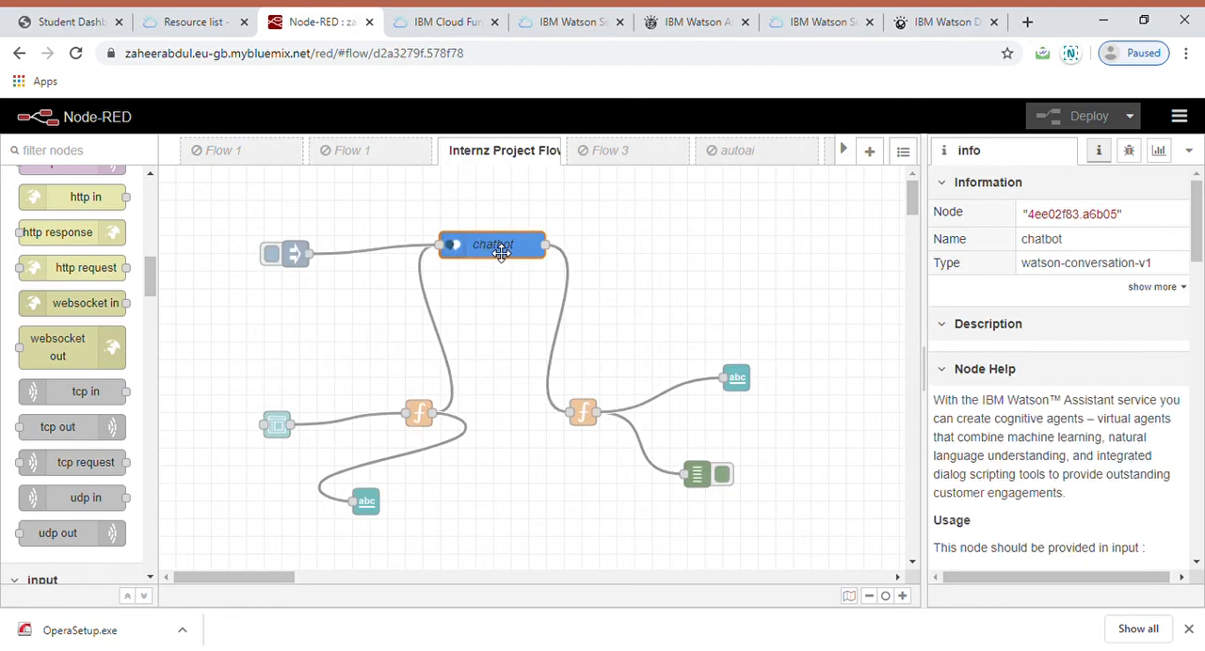
double_click(500, 252)
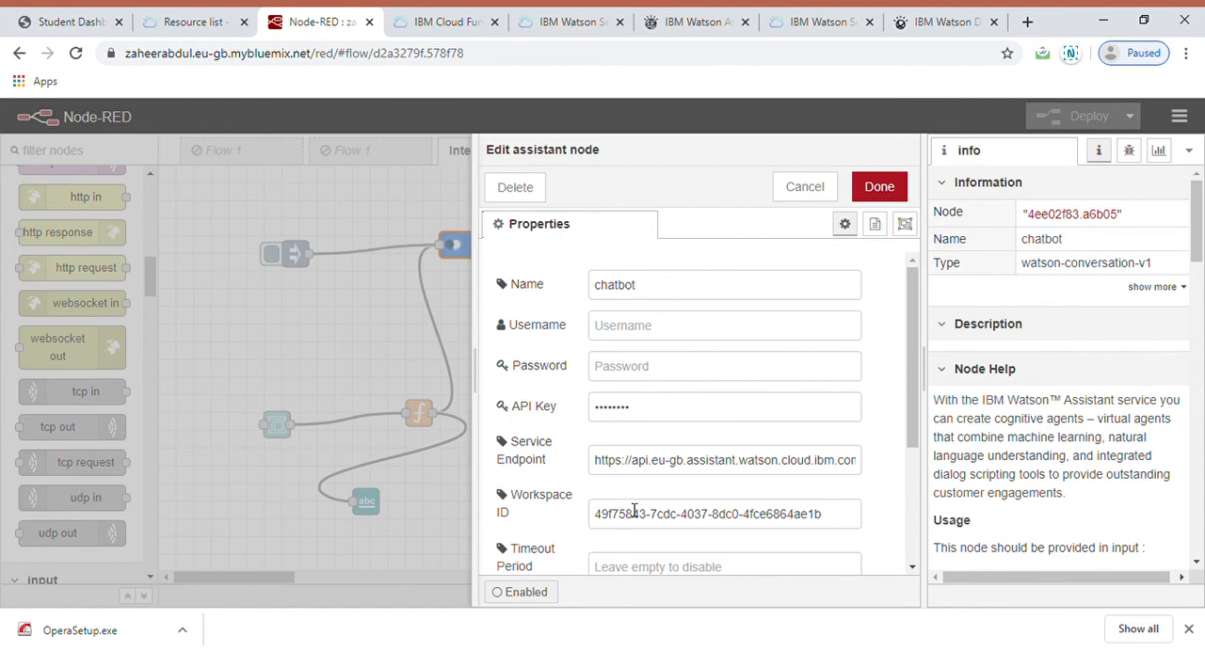
left_click(879, 186)
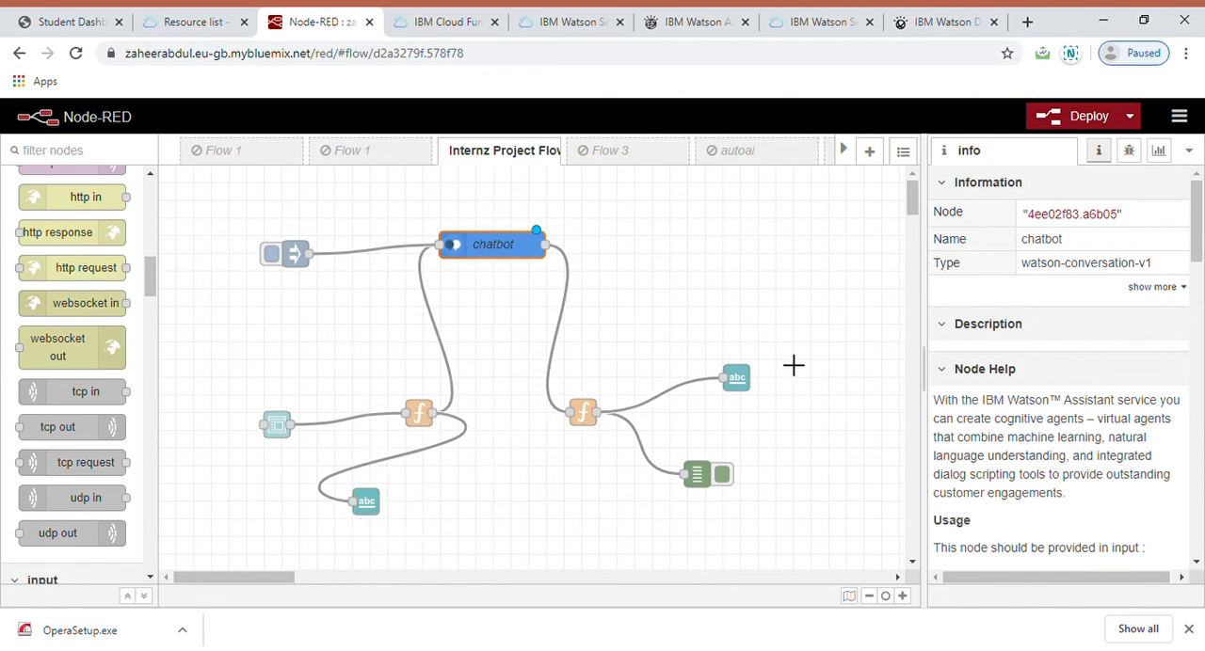
Step: Deploy the Internz Project Flow and launch its dashboard page
left_click(1078, 129)
left_click(755, 283)
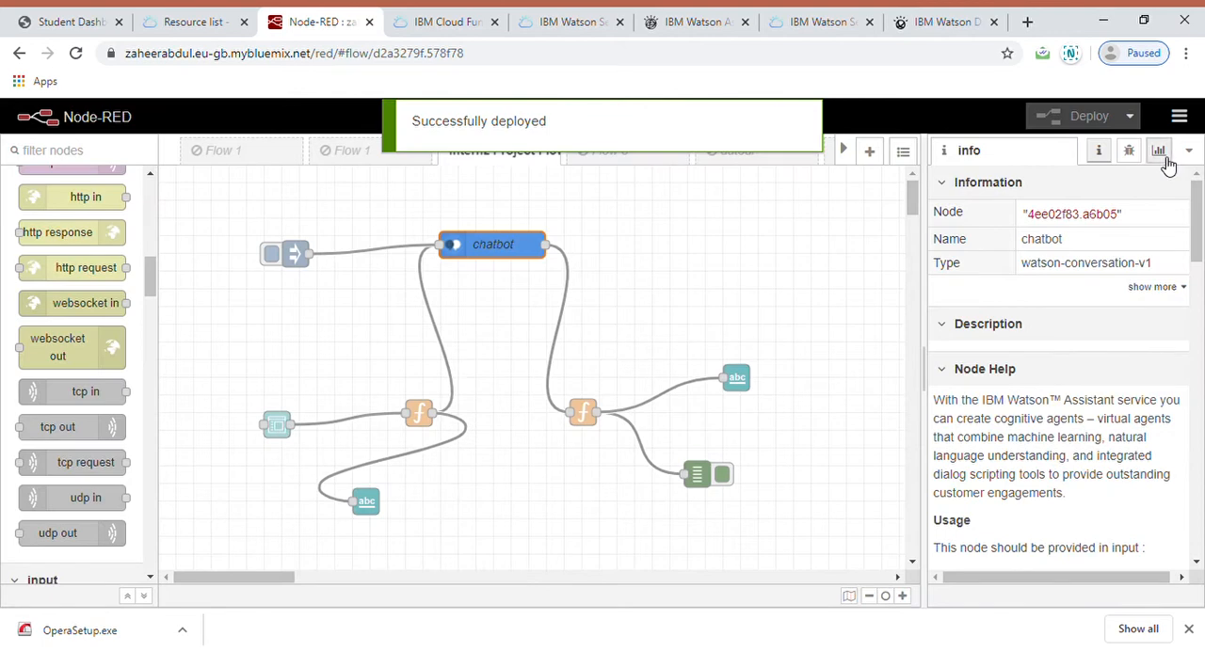
left_click(1159, 153)
left_click(1166, 192)
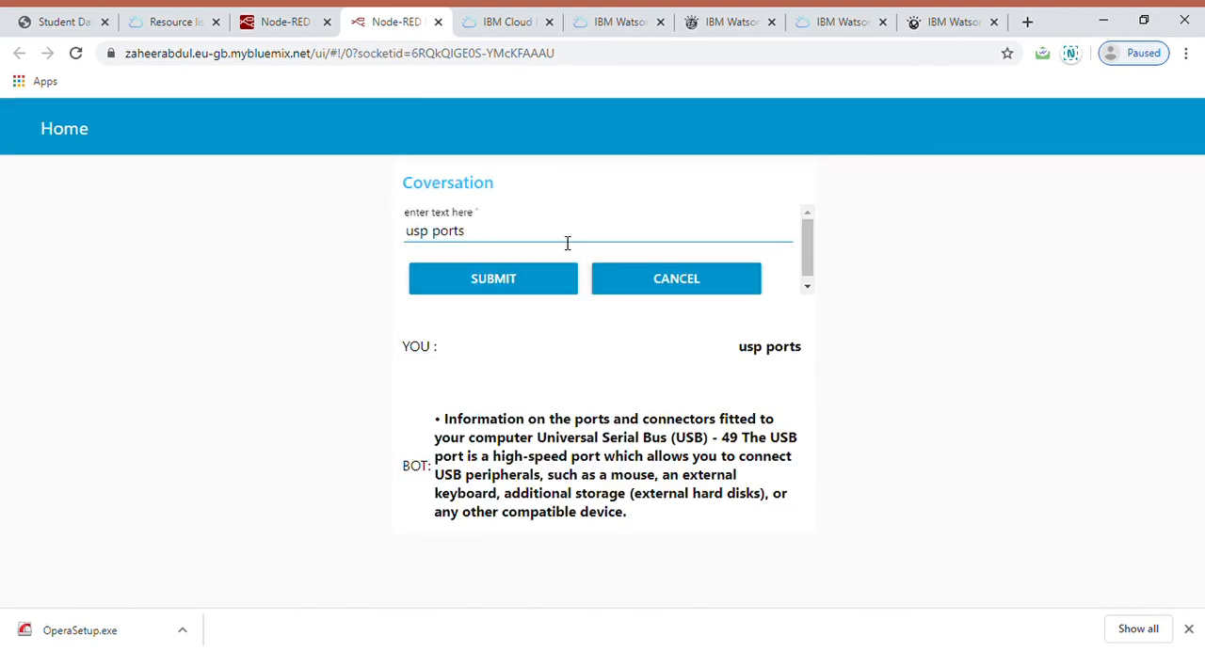
Step: Replace the existing text in the conversation form with "Hello" and submit it to the bot
left_click(514, 244)
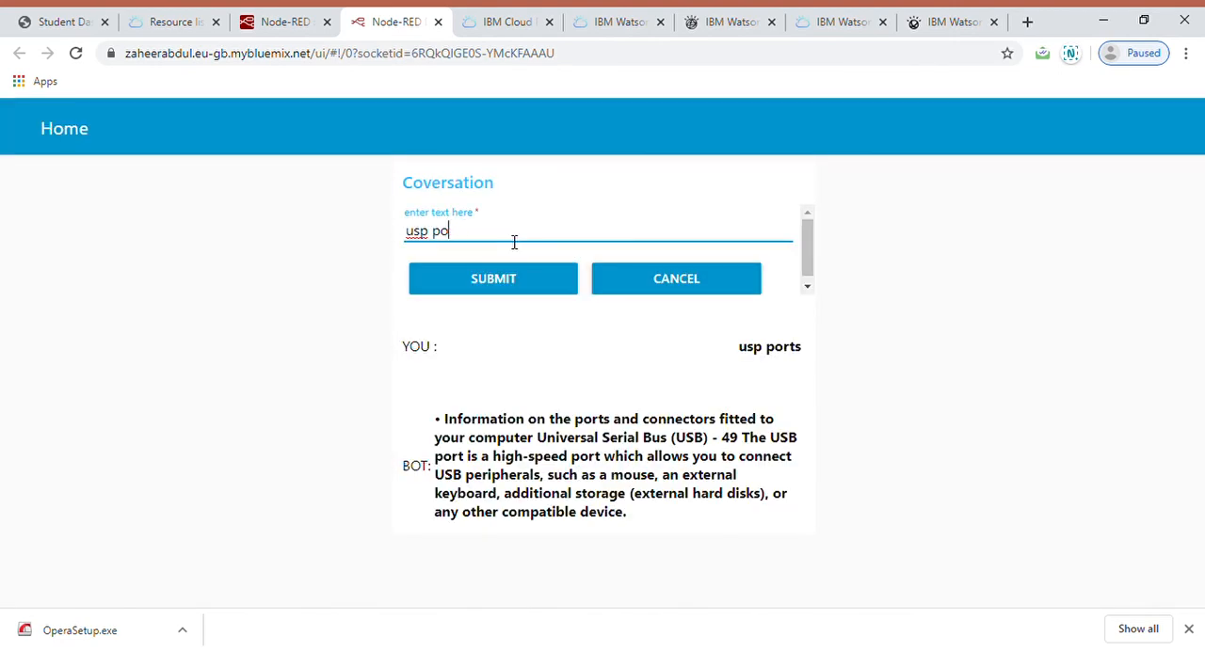
key("BackSpace")
key("BackSpace")
key("BackSpace")
key("BackSpace")
key("BackSpace")
key("BackSpace")
left_click(499, 278)
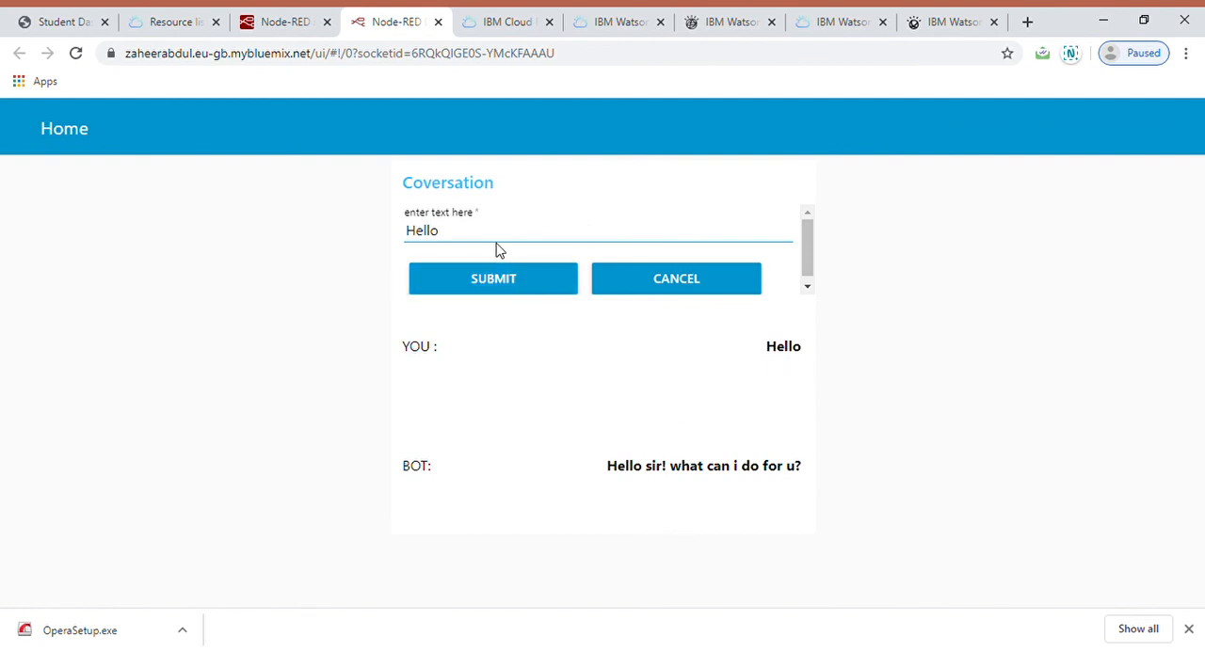
Step: Replace the greeting with "good morning" and submit it to the bot
left_click(476, 245)
key("BackSpace")
key("BackSpace")
key("BackSpace")
key("BackSpace")
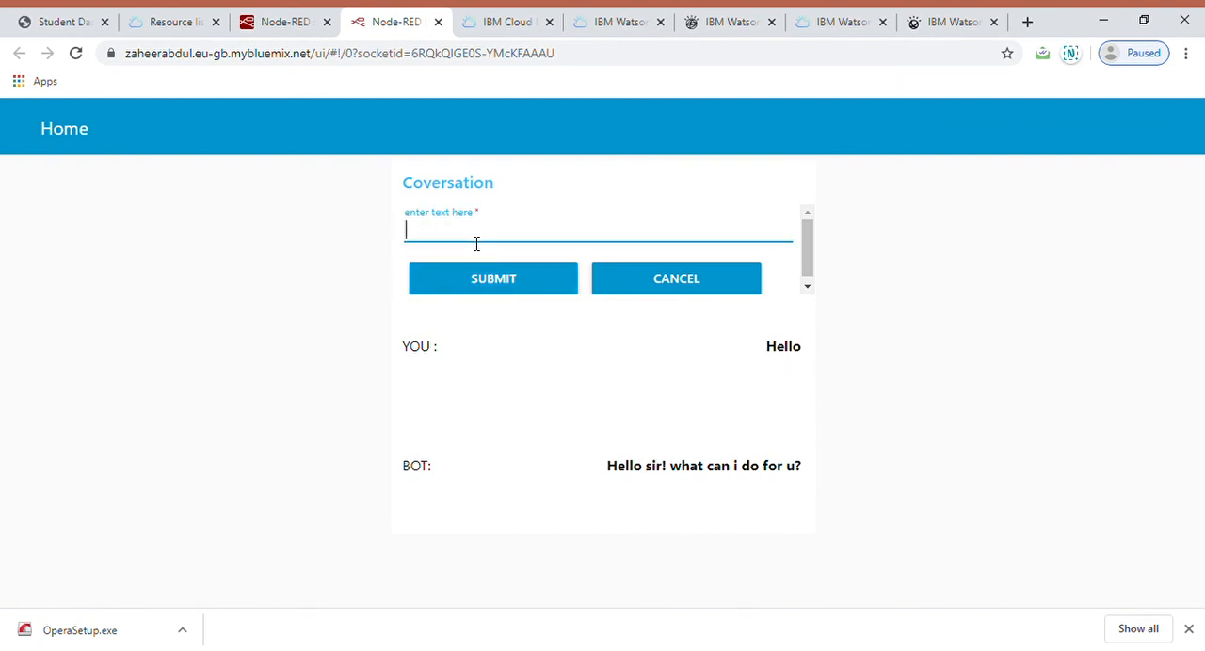
type("good morning")
left_click(478, 285)
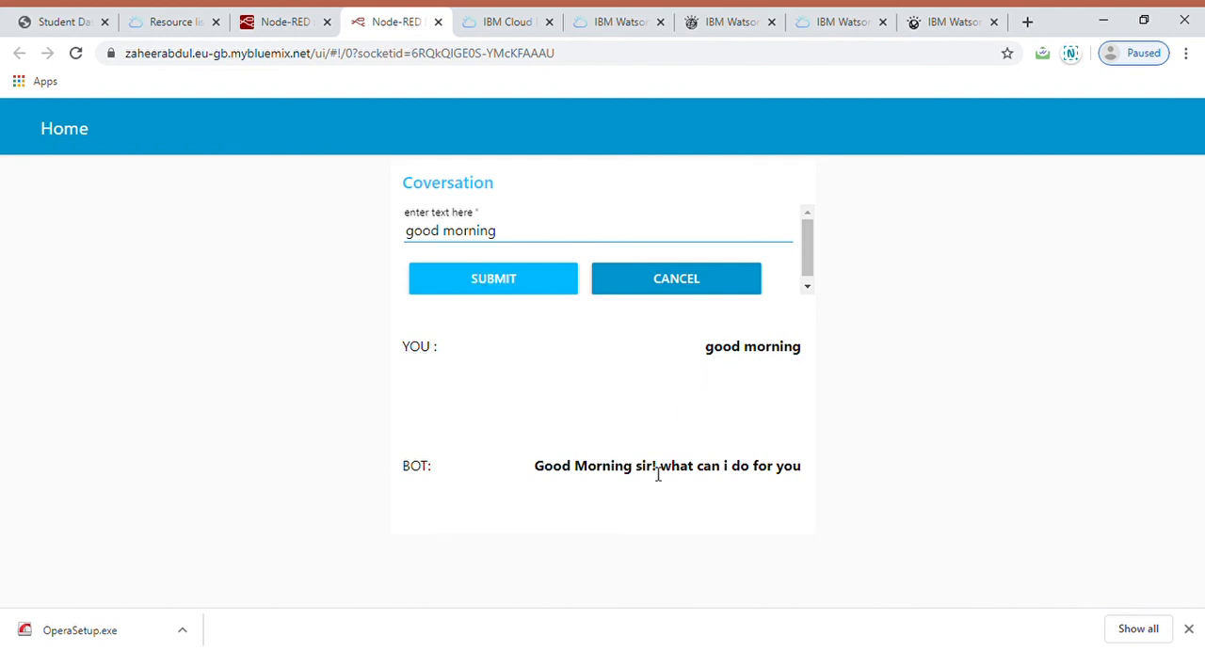
Step: Ask the bot about "computer security" in place of the previous message, and submit the same question a second time
left_click(520, 235)
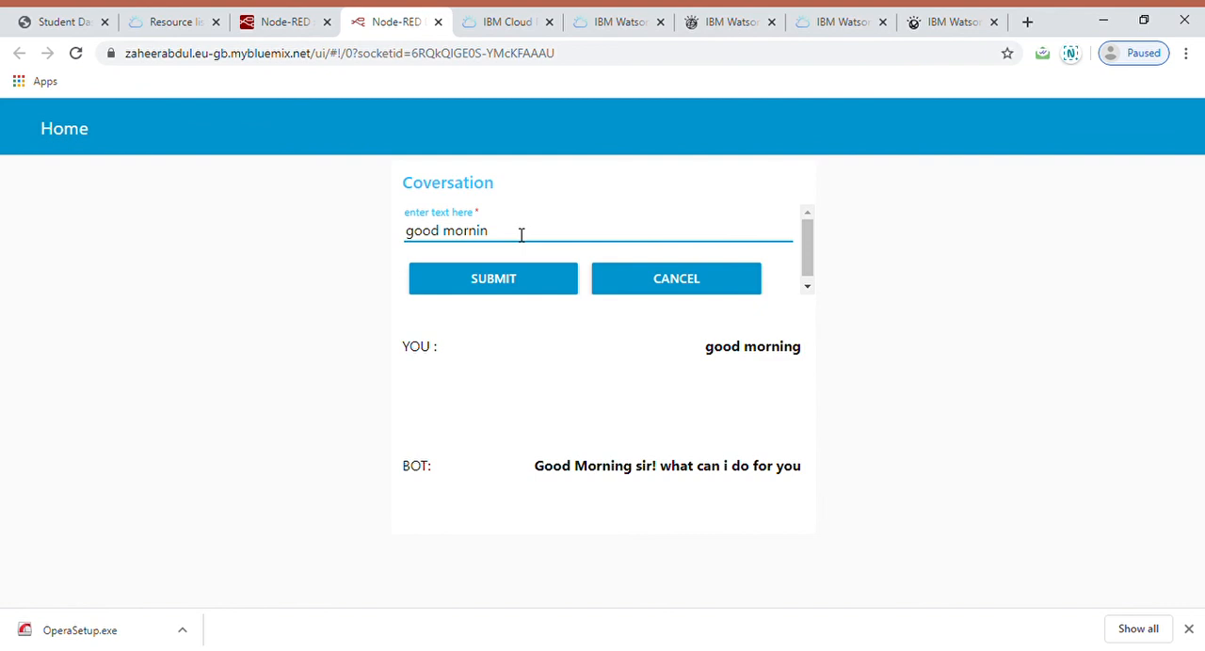
key("BackSpace")
key("BackSpace")
key("BackSpace")
key("BackSpace")
key("BackSpace")
key("BackSpace")
key("BackSpace")
key("BackSpace")
key("BackSpace")
key("BackSpace")
key("BackSpace")
type("computer security")
left_click(495, 282)
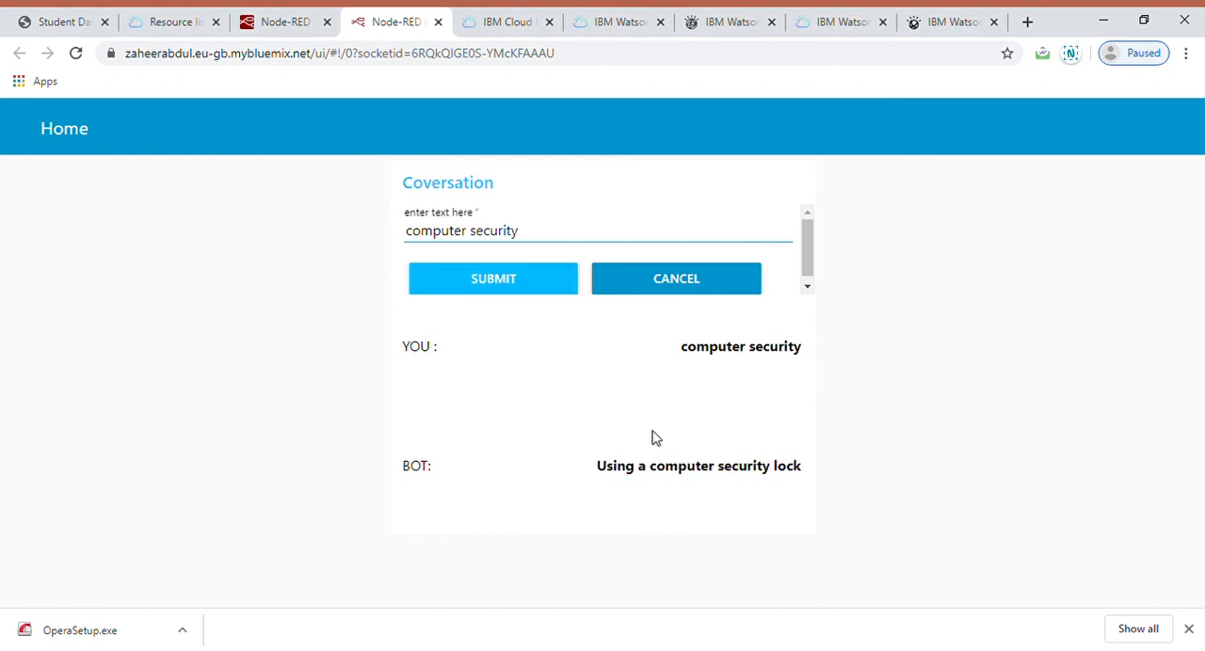
left_click(491, 287)
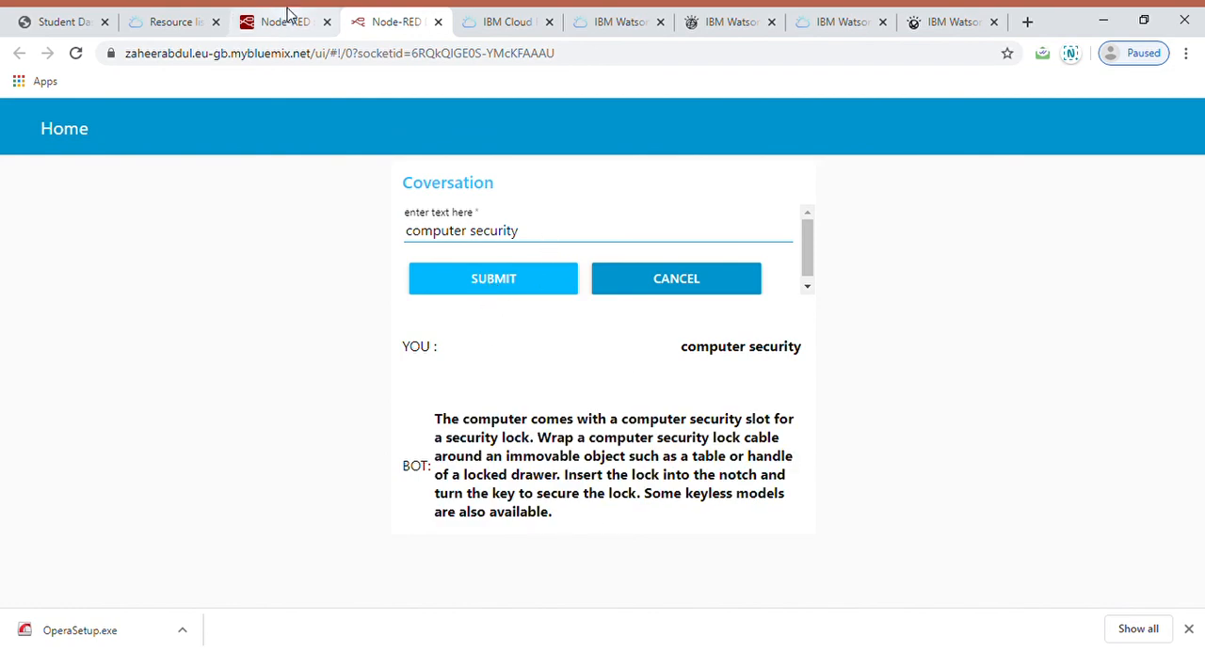
Step: Revisit the Node-RED flow, the chatbot conversation page and the IBM Cloud resource list
left_click(288, 16)
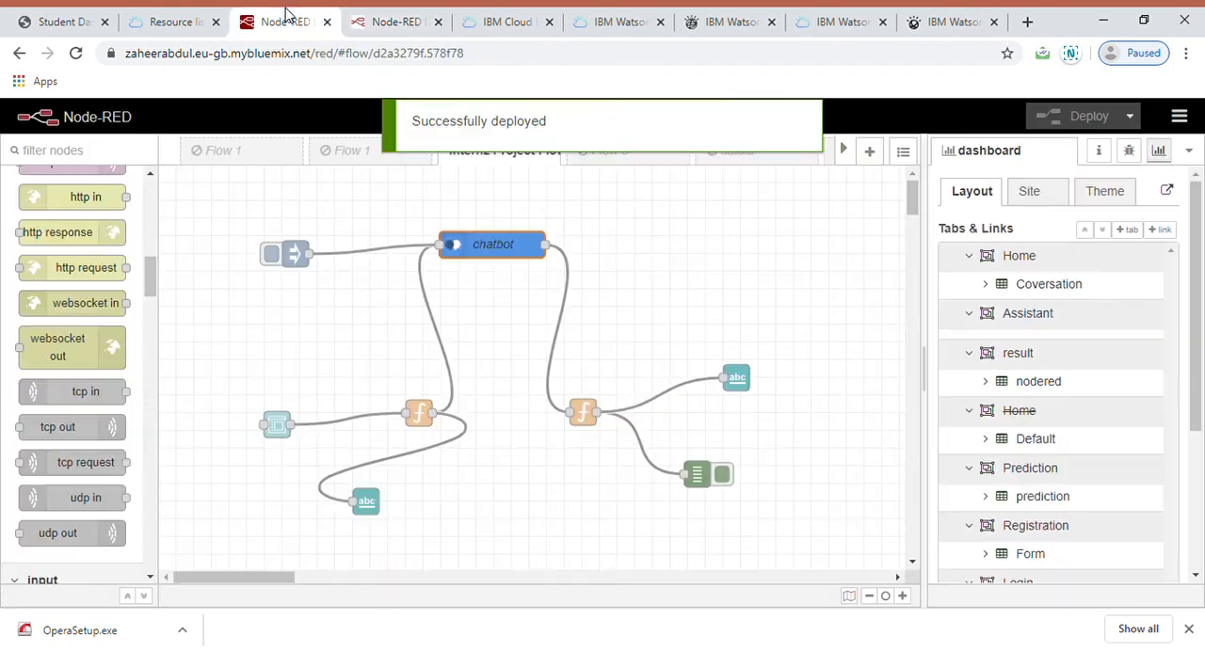
left_click(394, 31)
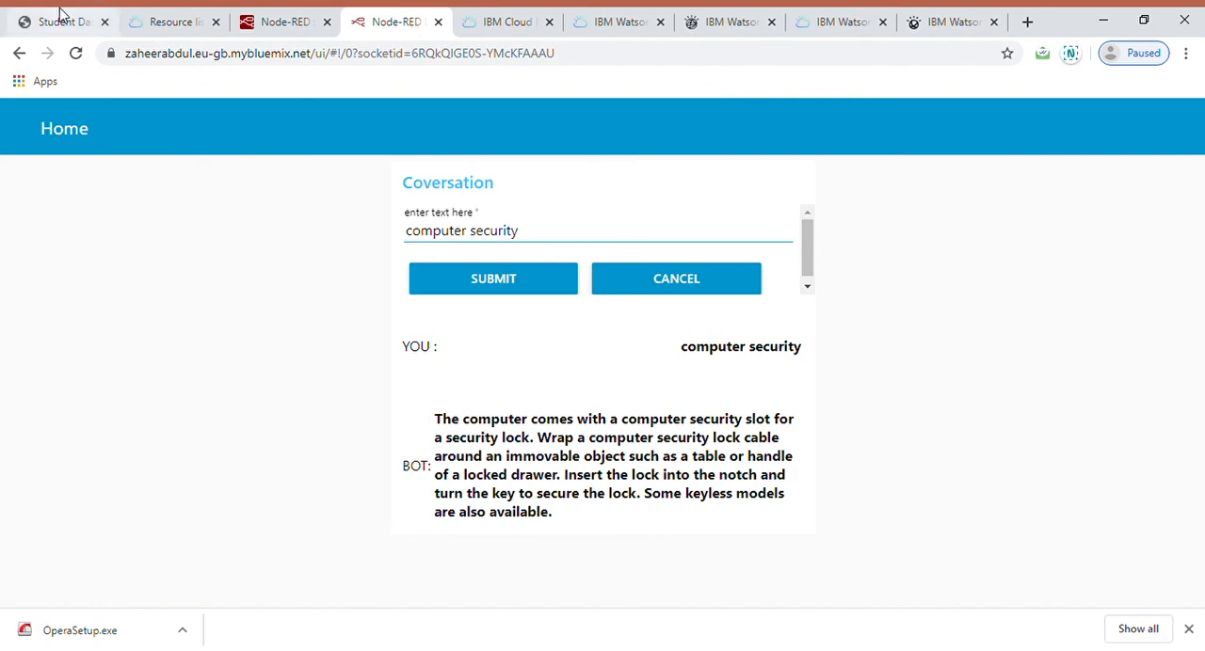
left_click(156, 17)
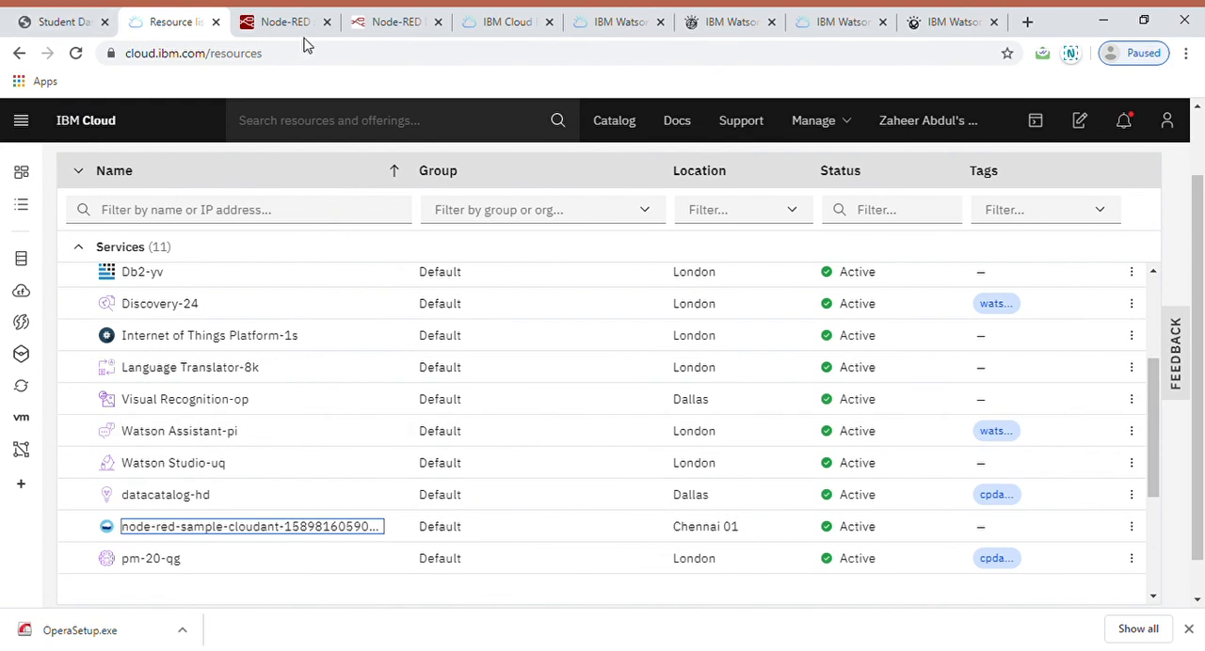
Step: Return to the SmartInternz student workspace and review the project details, mentor instructions and project links
left_click(61, 19)
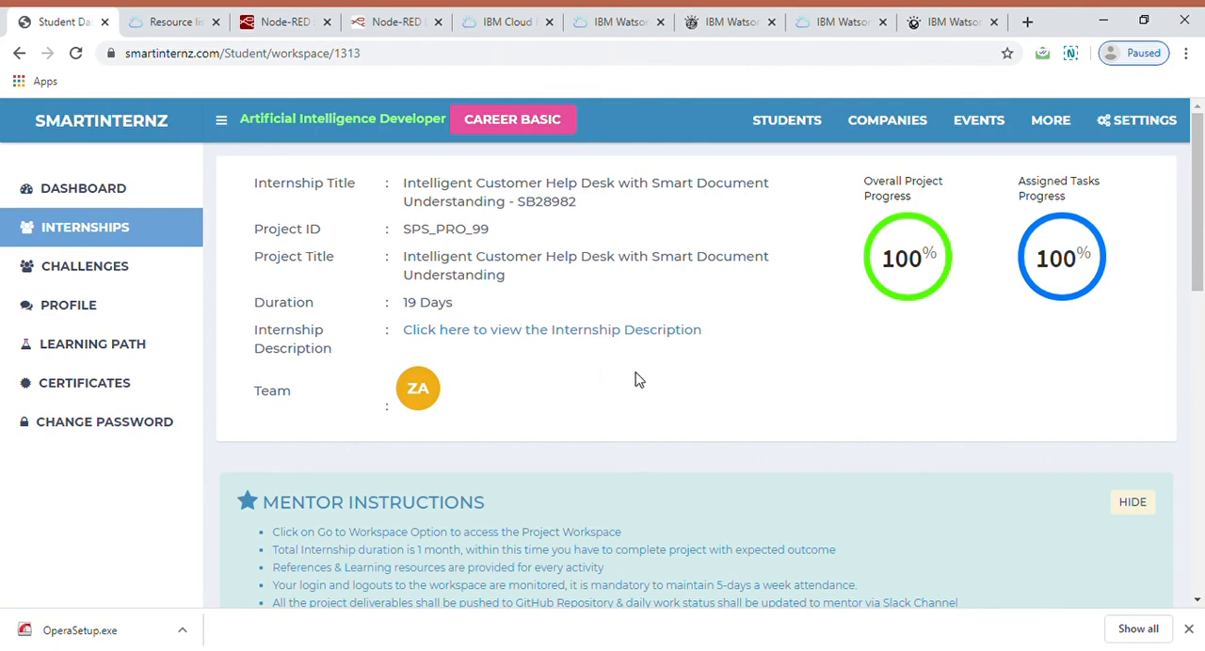
scroll(635, 379, "down", 4)
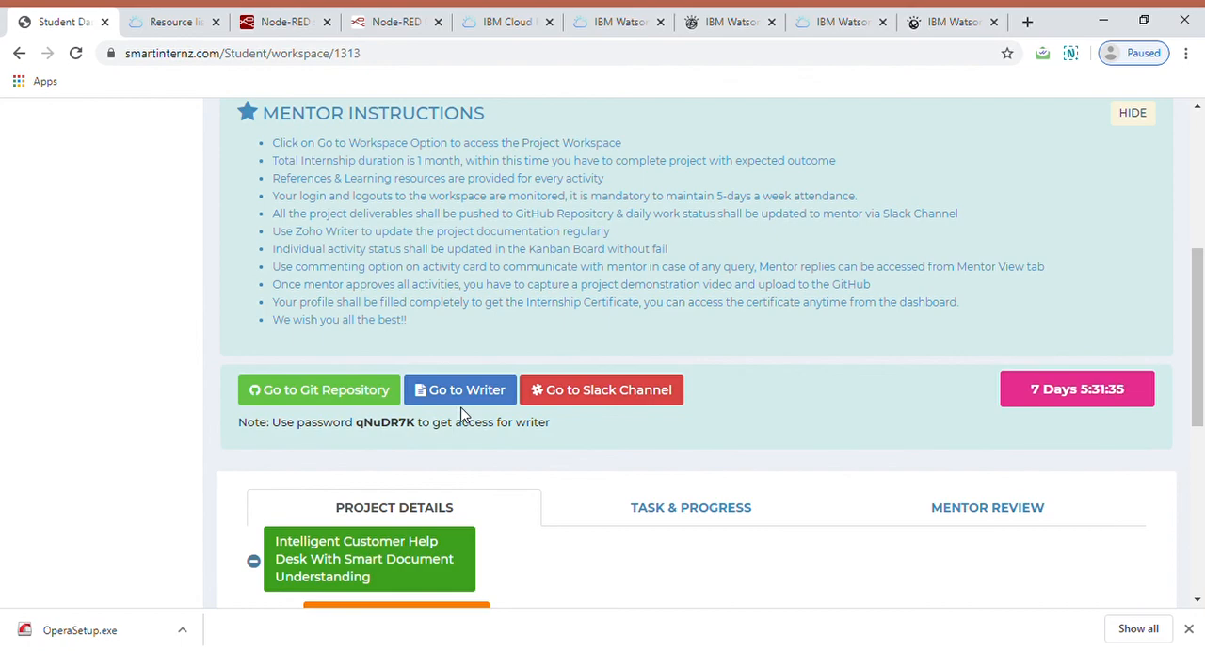
scroll(461, 414, "up", 4)
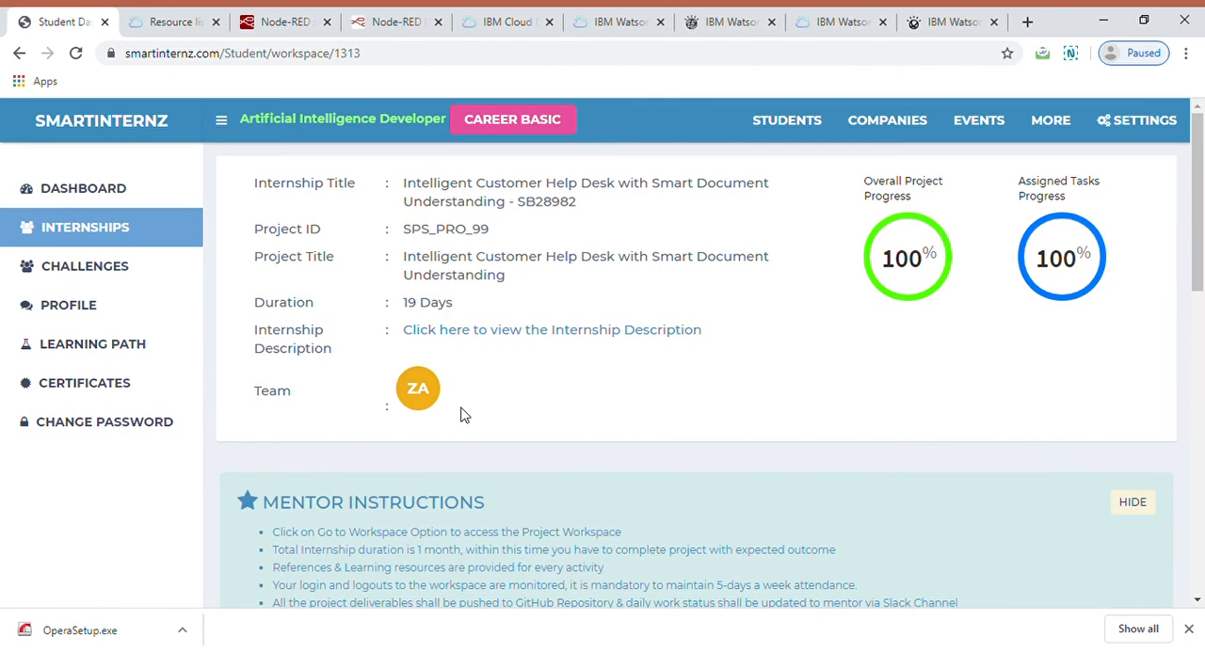